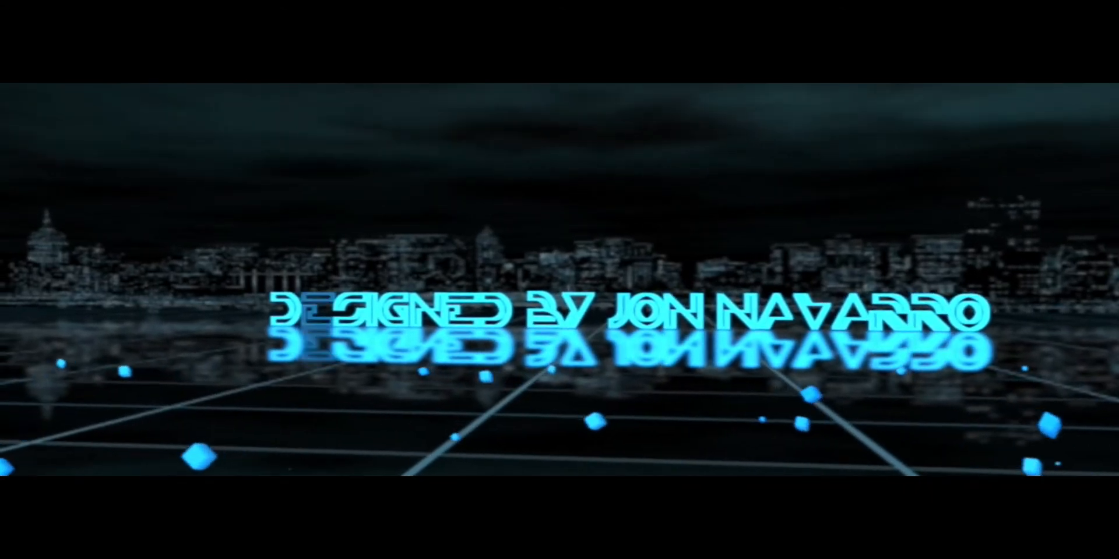
# Step: Scrub through the finished title animation video to review its closing part
pyautogui.click(560, 507)
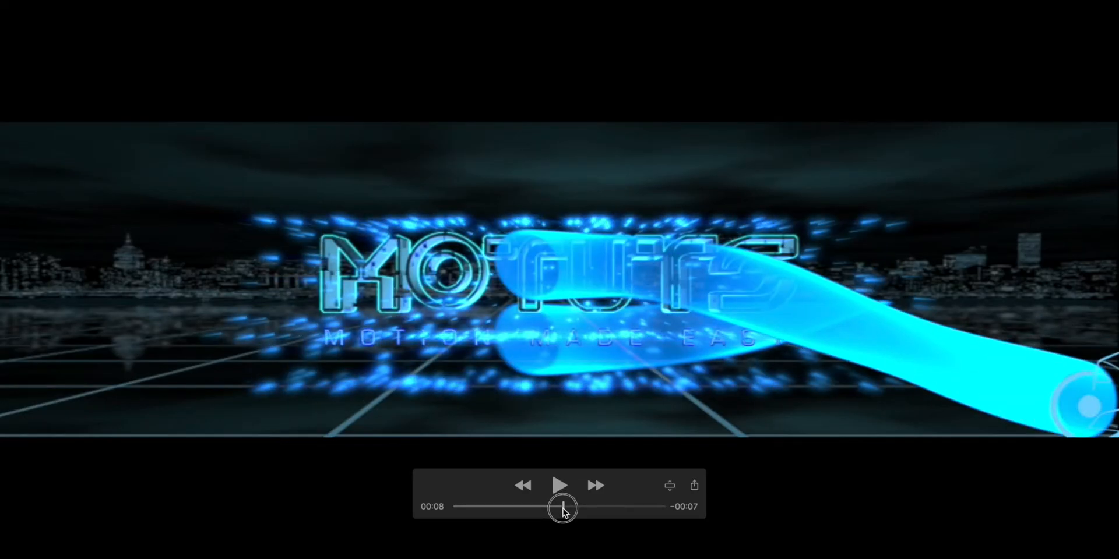
pyautogui.moveTo(563, 511); pyautogui.dragTo(669, 495)
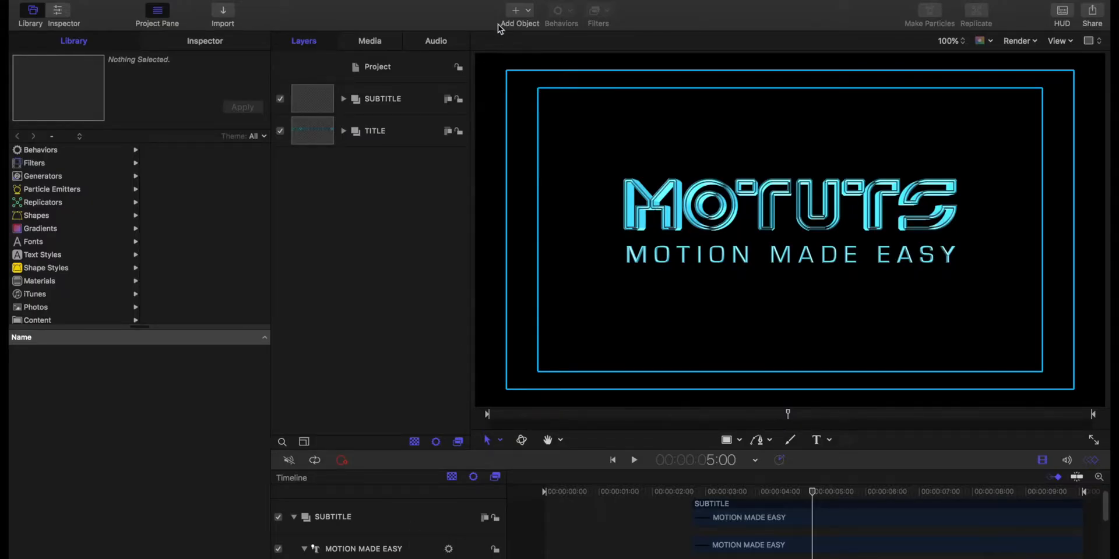
# Step: Add a new group above the SUBTITLE and TITLE groups and name it DEREZZ
pyautogui.click(519, 11)
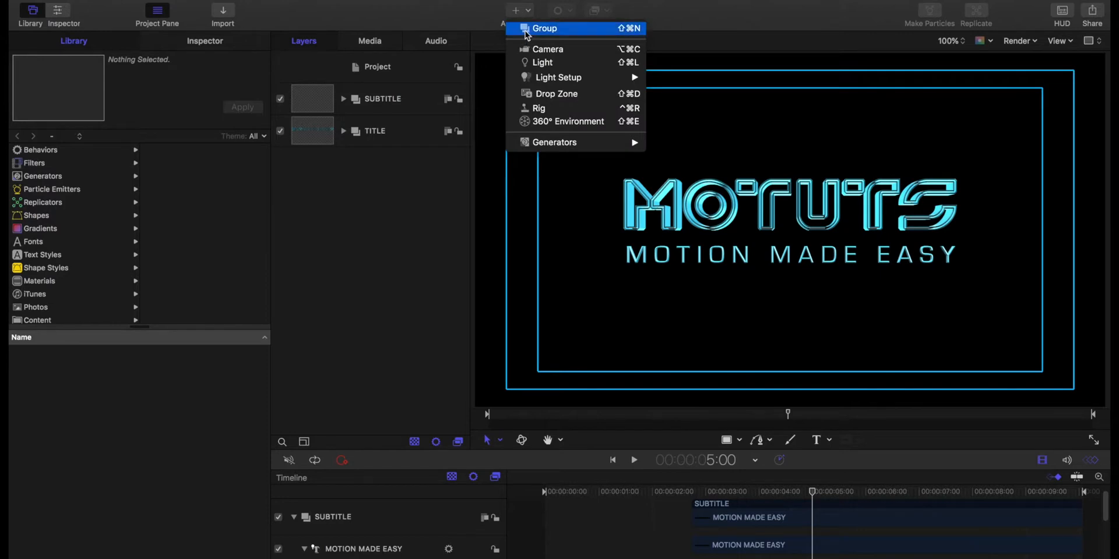
pyautogui.click(527, 30)
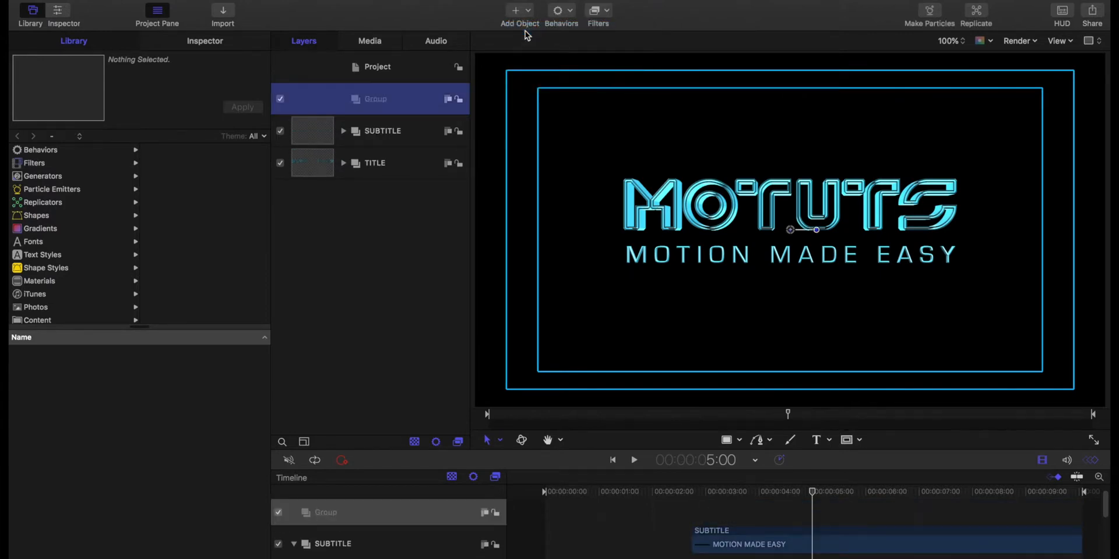
pyautogui.doubleClick(373, 103)
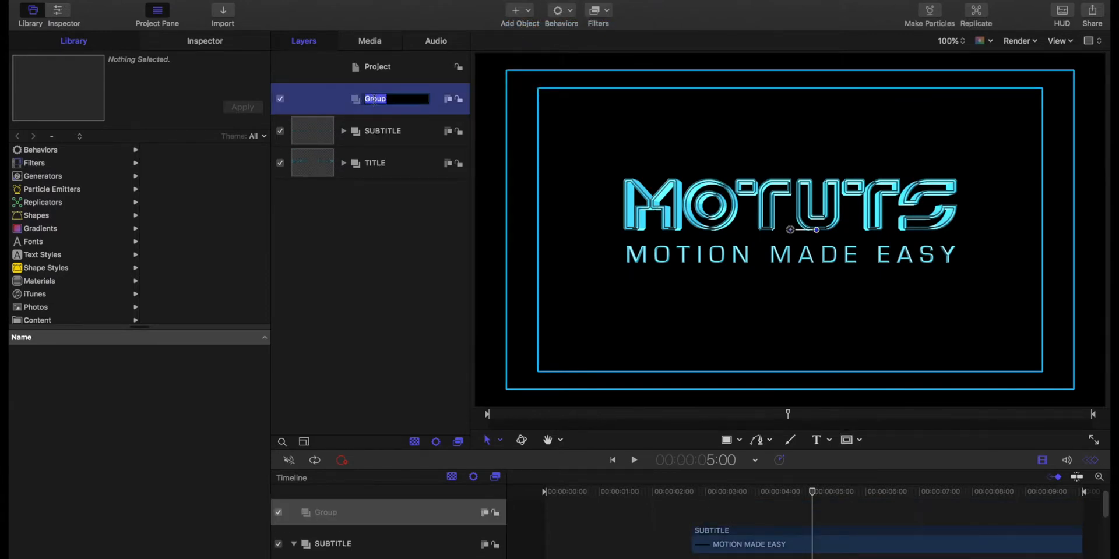
pyautogui.write('DEREZZ')
pyautogui.press('Return')
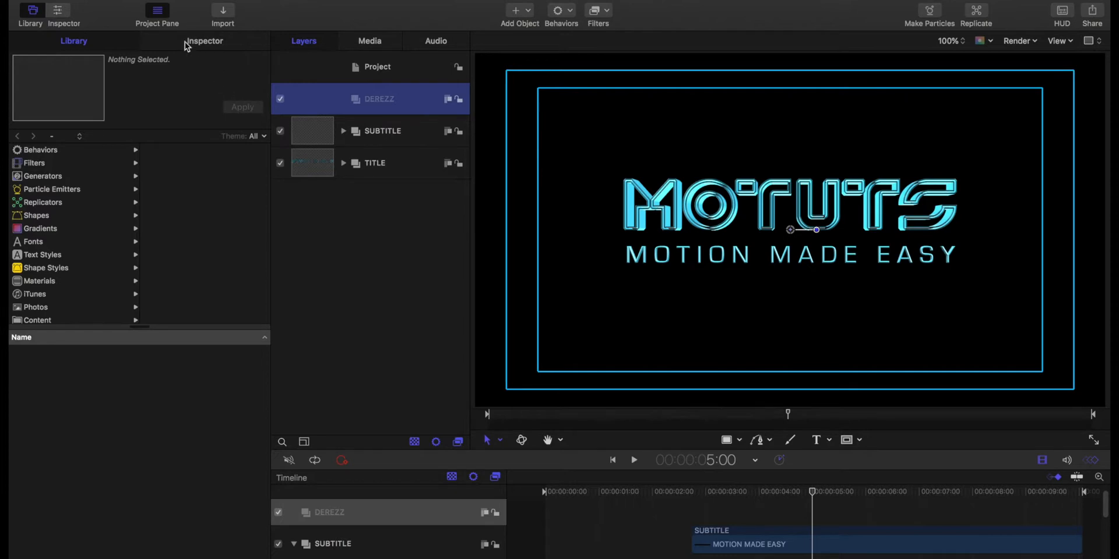
# Step: Add the Crossword replicator from the library's Transitional replicators to the DEREZZ group
pyautogui.click(82, 43)
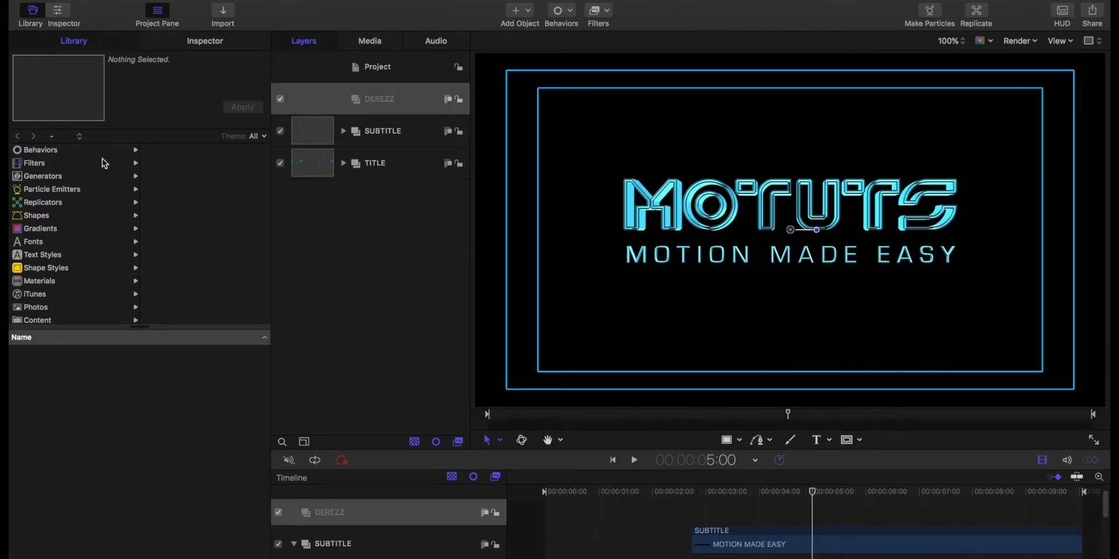
pyautogui.click(63, 189)
pyautogui.click(47, 208)
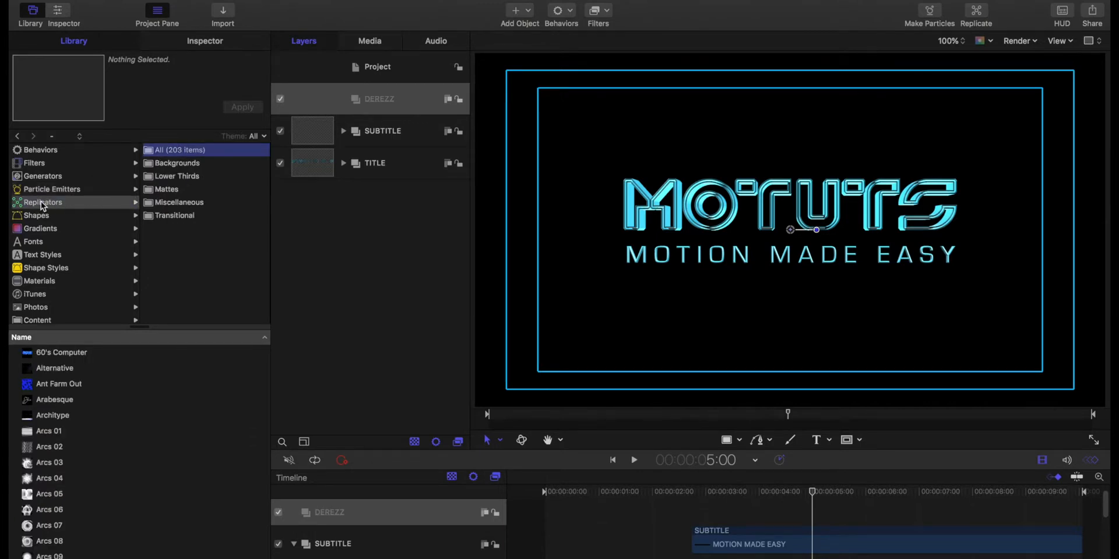
pyautogui.click(153, 215)
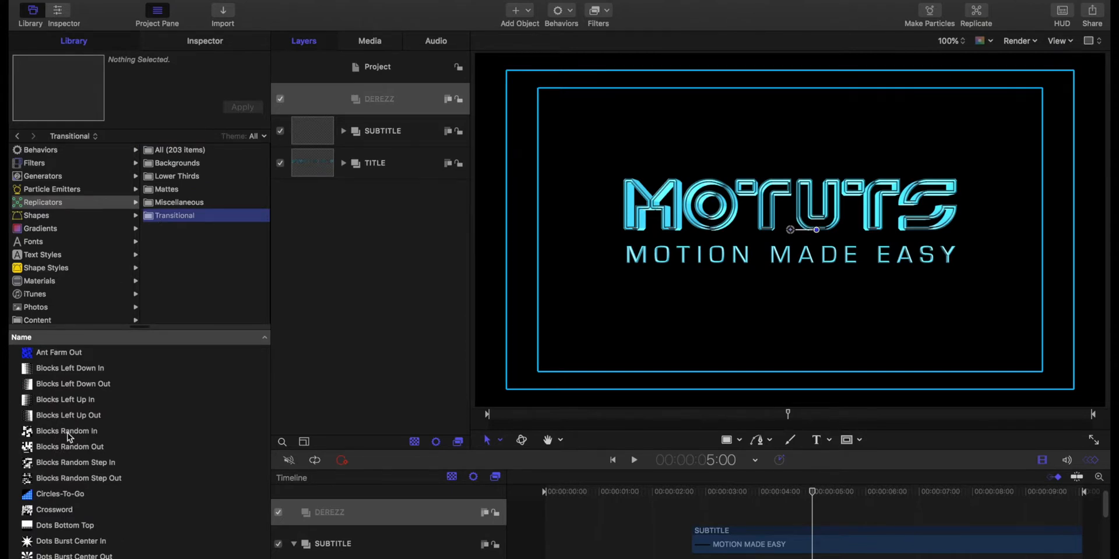
pyautogui.scroll(-3, 51, 472)
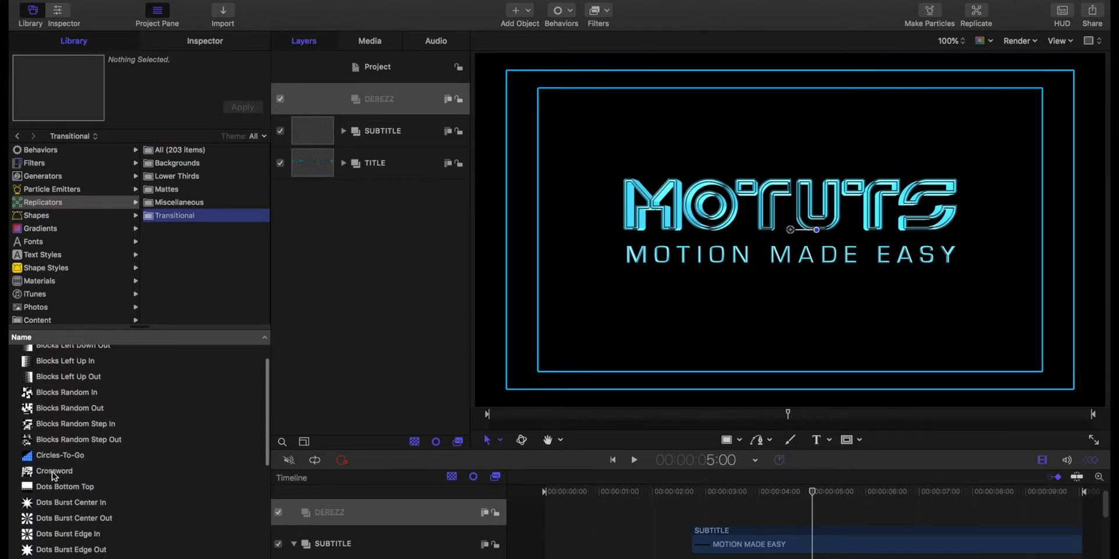
pyautogui.click(27, 469)
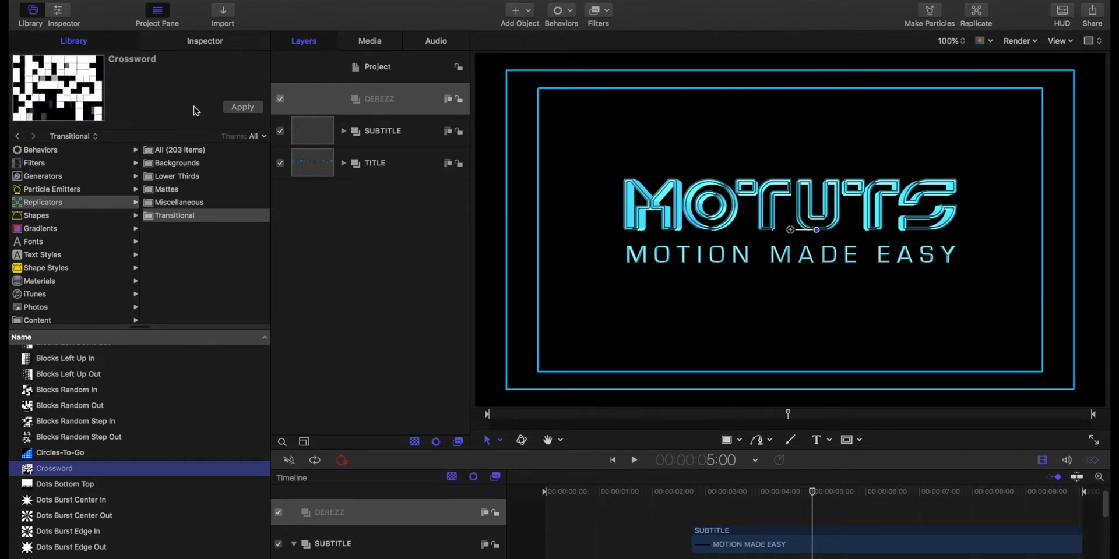
pyautogui.click(241, 108)
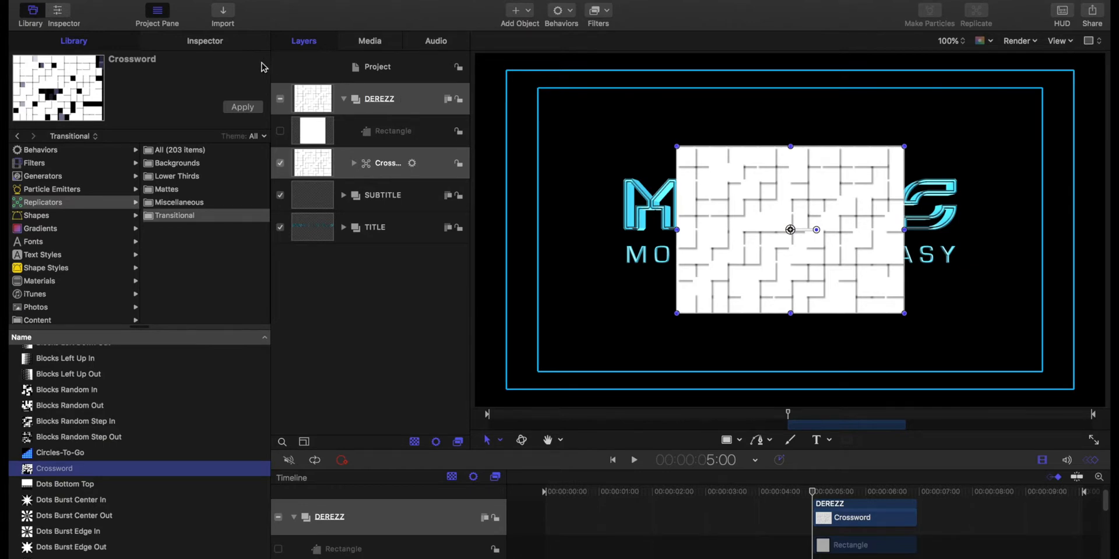
# Step: Set the width of the Crossword replicator in the DEREZZ group to 1000
pyautogui.click(206, 41)
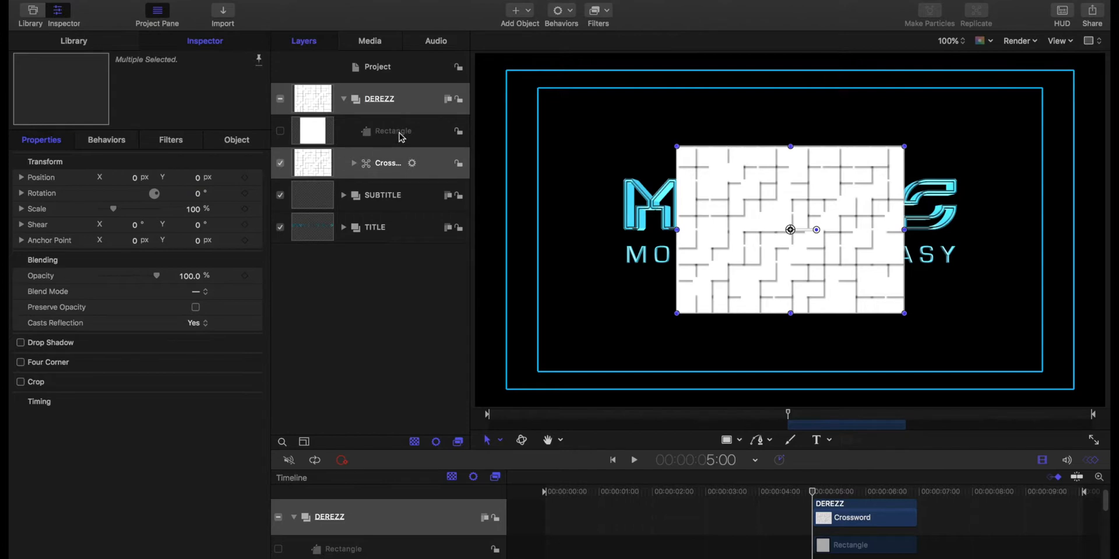
pyautogui.click(348, 162)
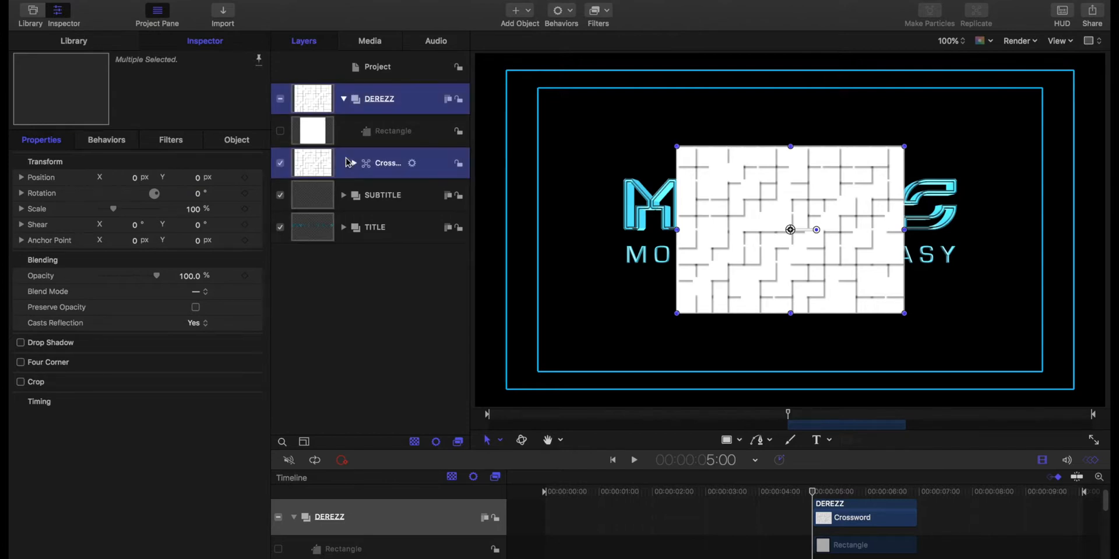
pyautogui.click(347, 162)
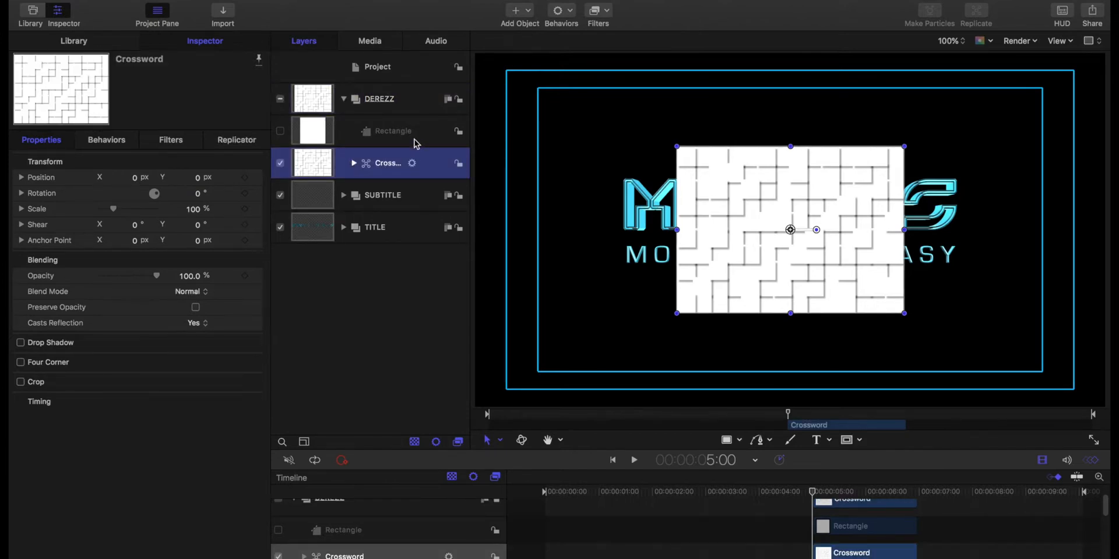
pyautogui.click(237, 139)
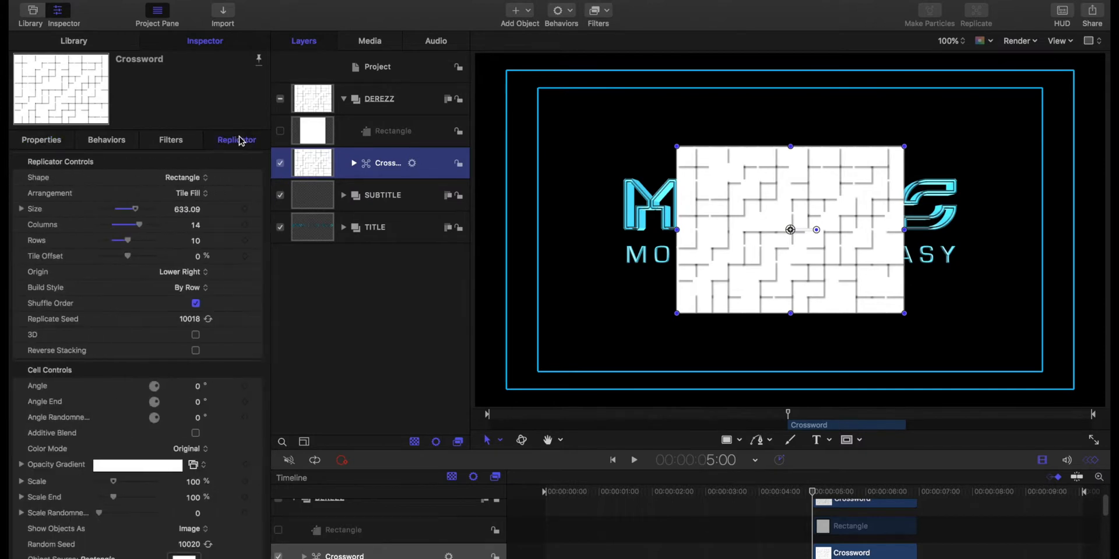
pyautogui.click(22, 209)
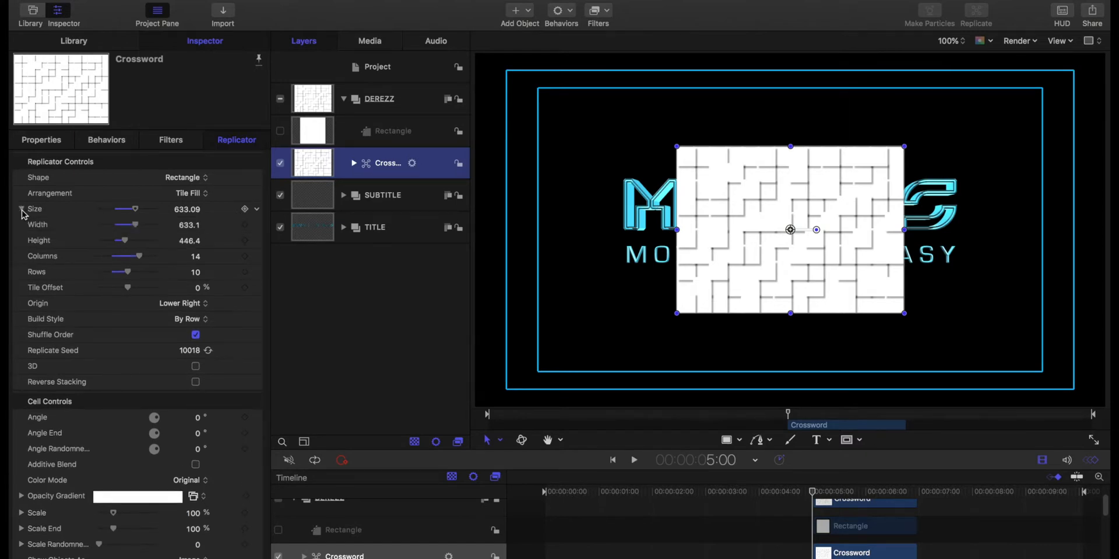
pyautogui.doubleClick(189, 225)
pyautogui.write('750')
pyautogui.press('Return')
pyautogui.write('1000')
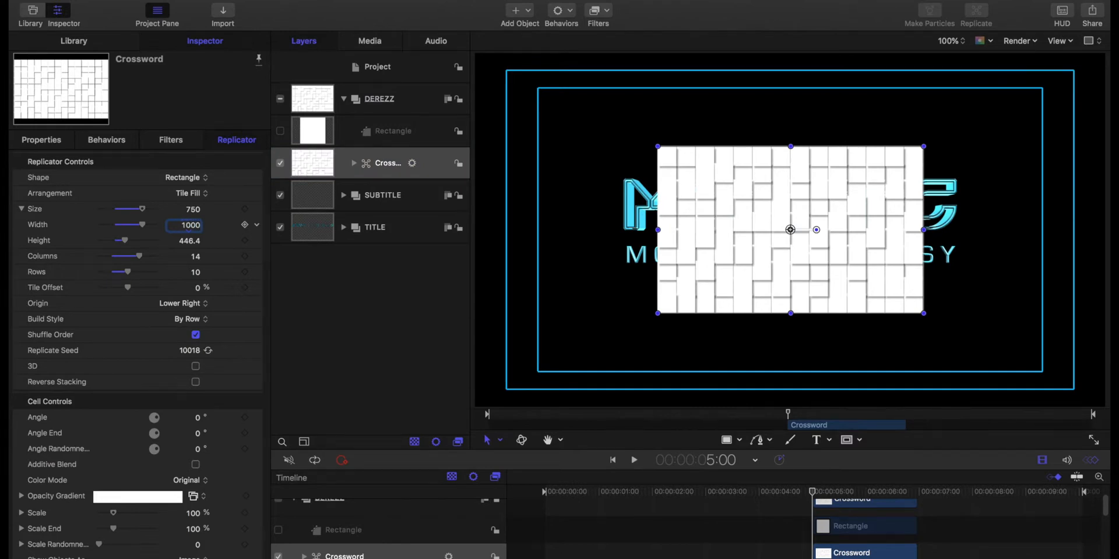
pyautogui.press('Return')
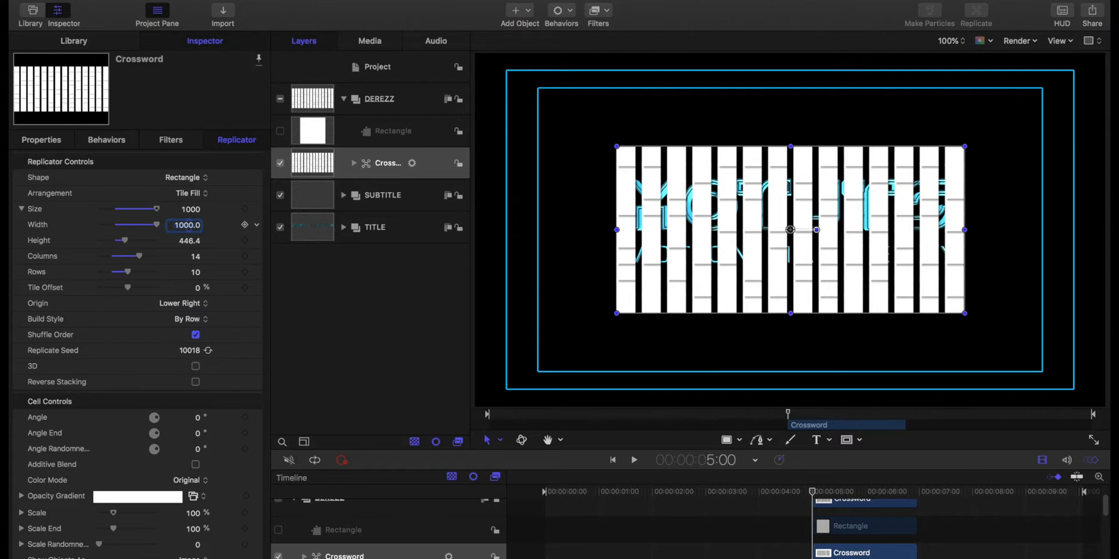
# Step: Set the Crossword replicator's height to 300 and its number of columns to 30
pyautogui.click(190, 241)
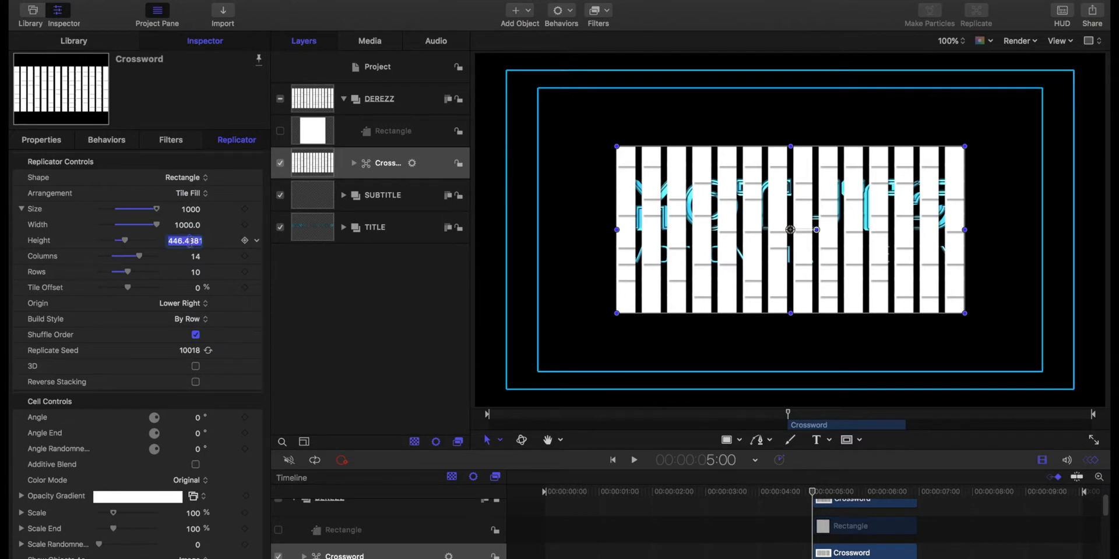
pyautogui.write('300')
pyautogui.press('Return')
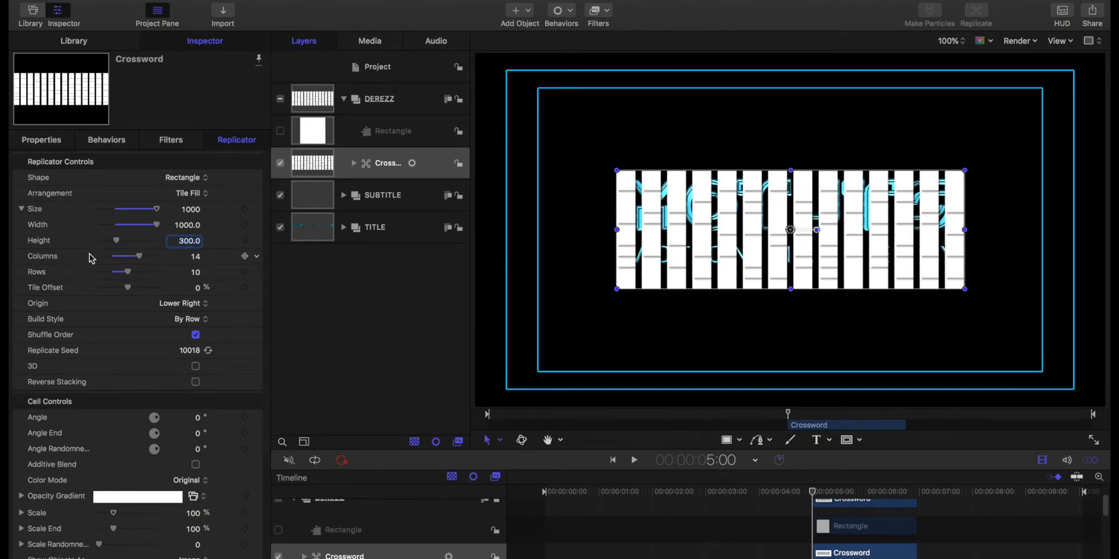
pyautogui.click(195, 258)
pyautogui.write('30')
pyautogui.press('Return')
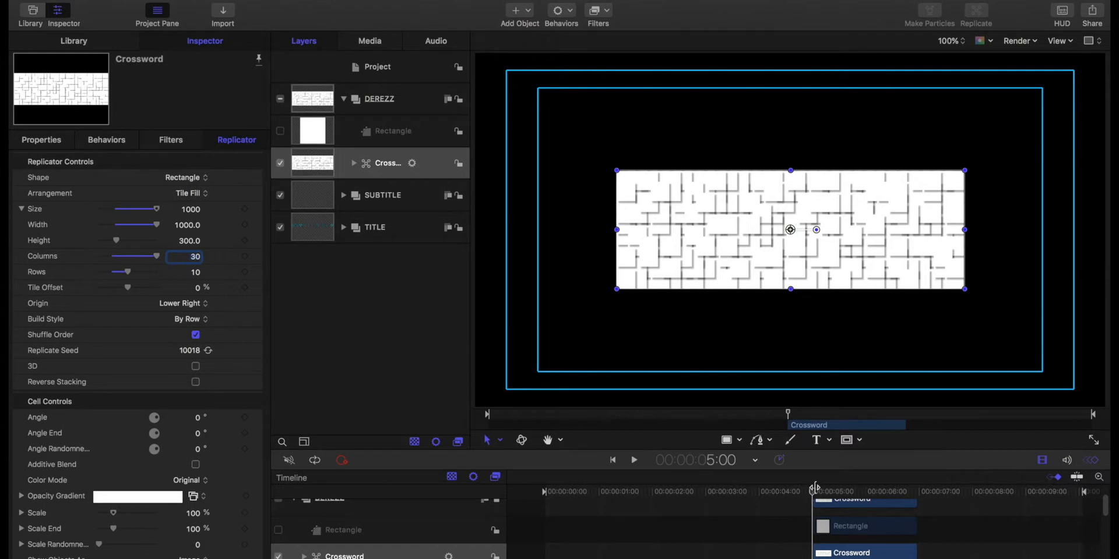
# Step: Play back the Crossword transition, stop it, and return the playhead to 4:13, just before the replicator begins
pyautogui.click(635, 462)
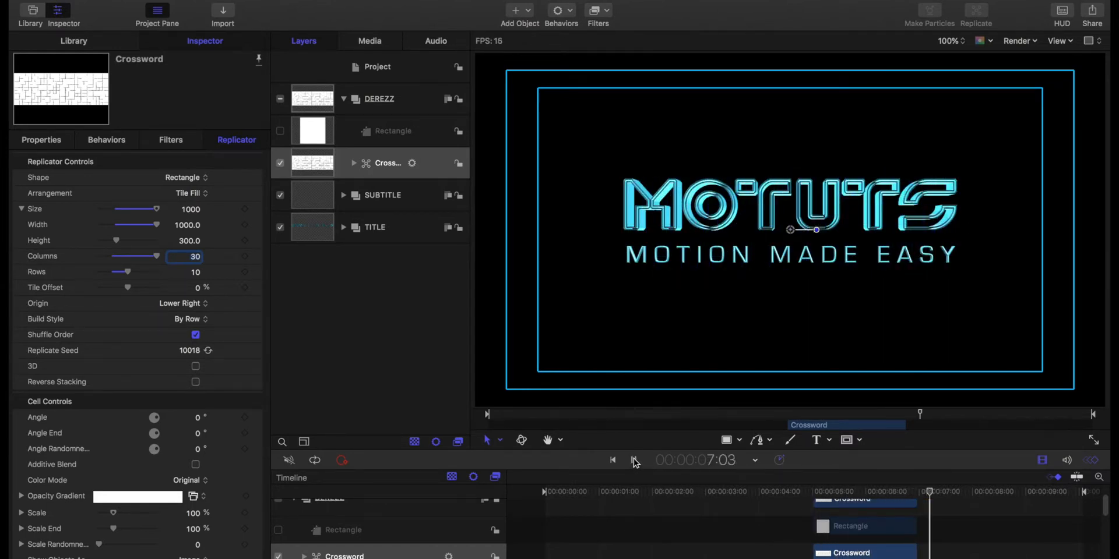
pyautogui.click(634, 460)
pyautogui.moveTo(858, 494); pyautogui.dragTo(806, 491)
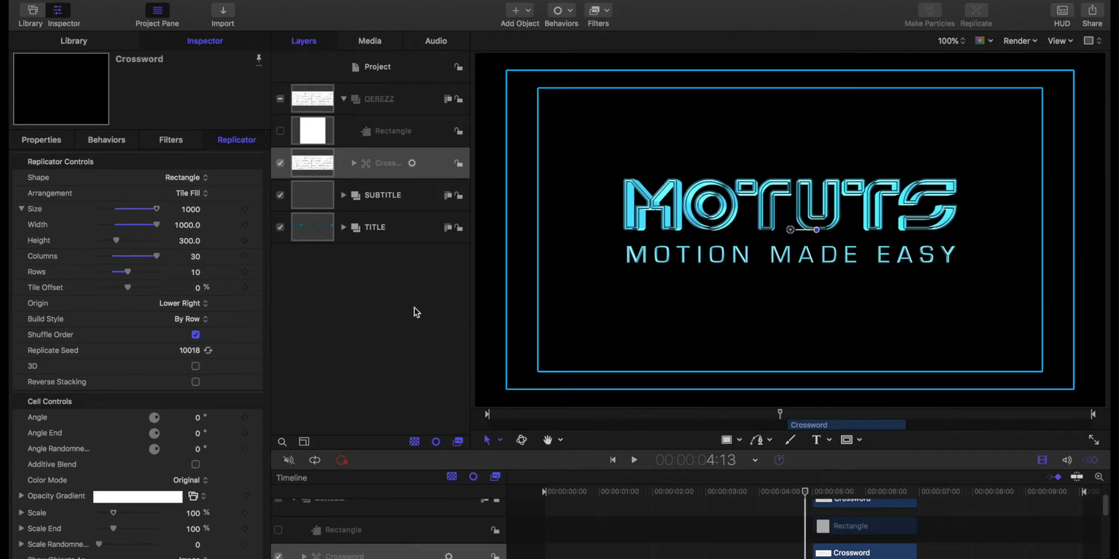
# Step: Add another new group directly above the SUBTITLE group and name it TEXT
pyautogui.click(311, 196)
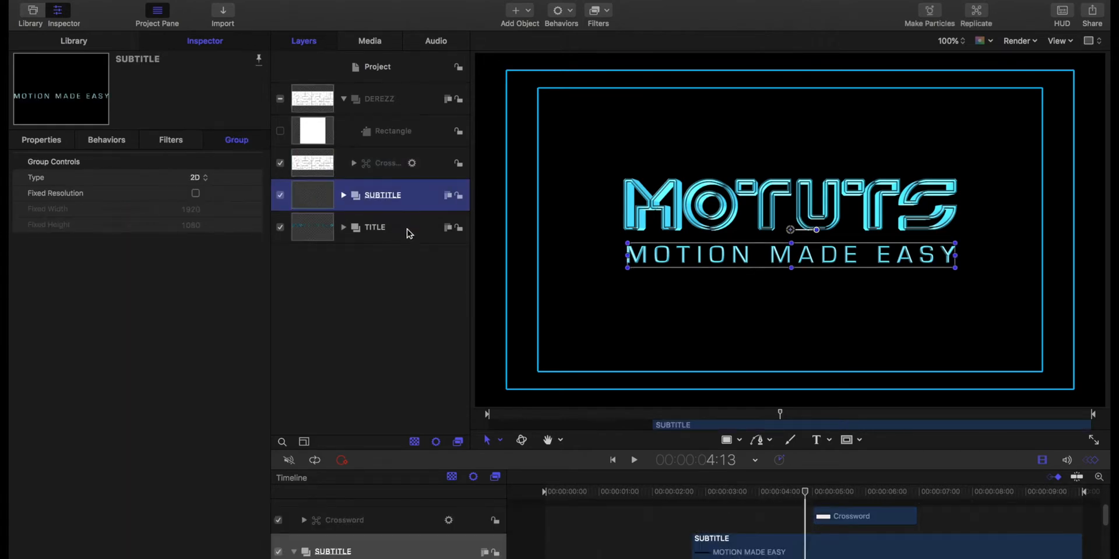
pyautogui.keyDown('shift'); pyautogui.click(407, 229); pyautogui.keyUp('shift')
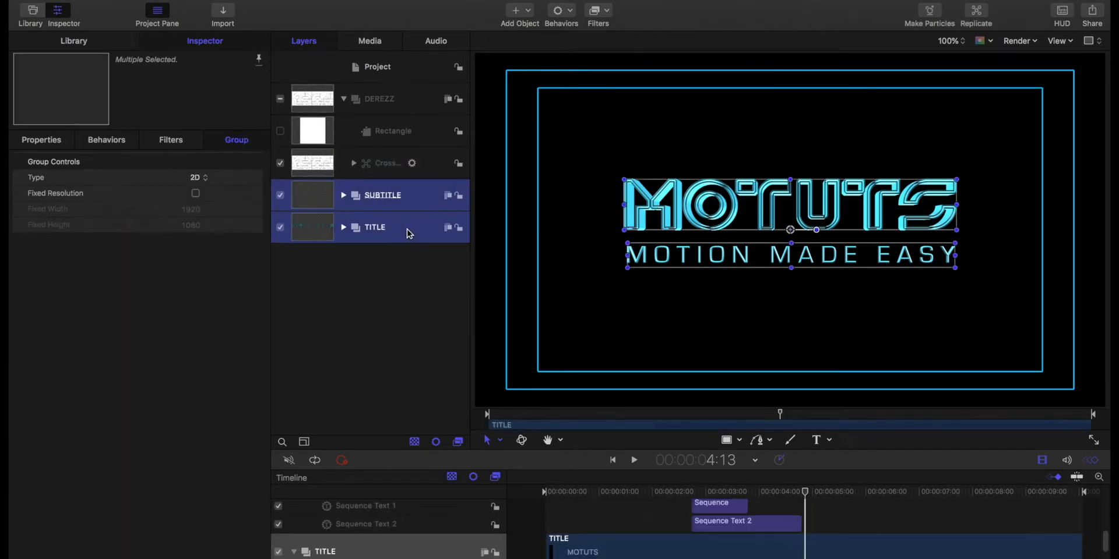
pyautogui.click(517, 14)
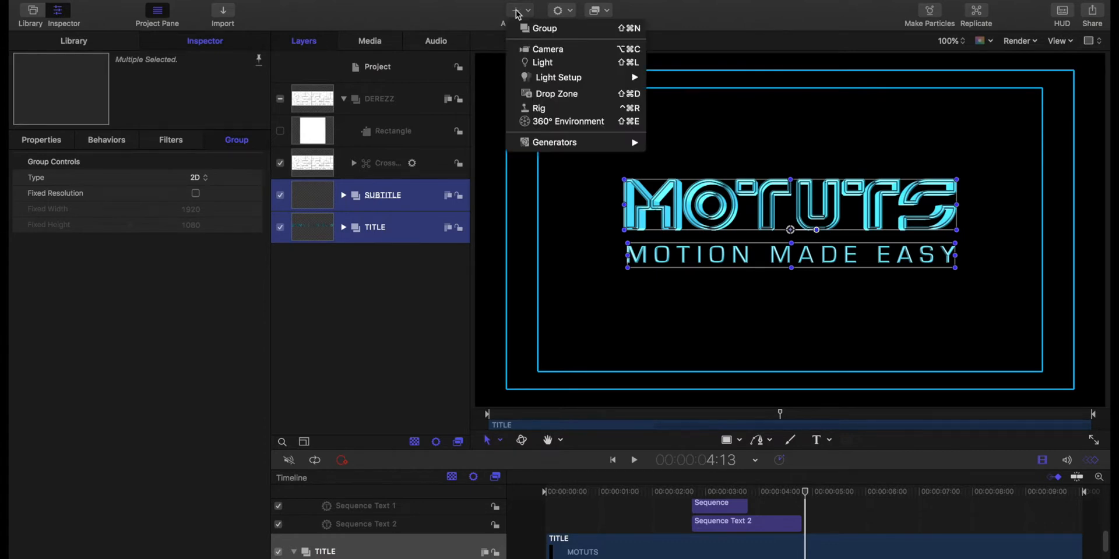
pyautogui.click(539, 30)
pyautogui.doubleClick(376, 196)
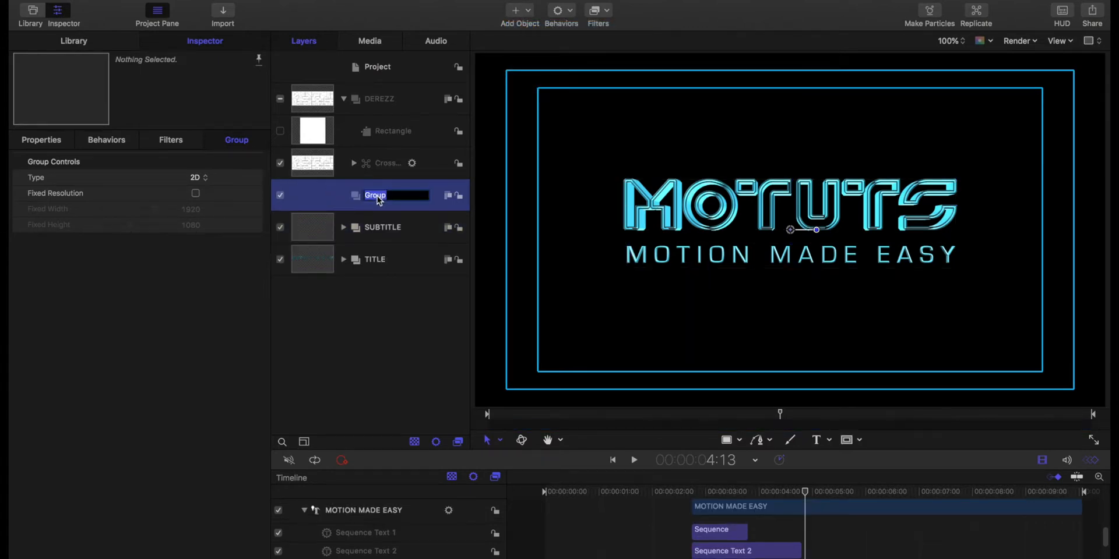
pyautogui.write('TEXT')
pyautogui.press('Return')
# Step: Move the SUBTITLE and TITLE groups together into the TEXT group
pyautogui.click(321, 225)
pyautogui.keyDown('shift'); pyautogui.click(321, 264); pyautogui.keyUp('shift')
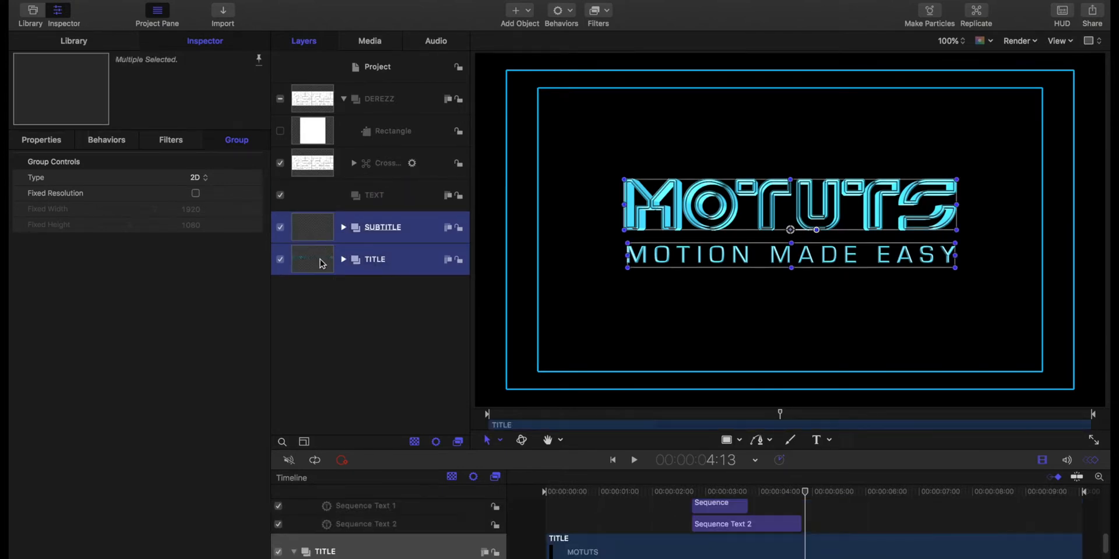
pyautogui.moveTo(321, 263); pyautogui.dragTo(356, 201)
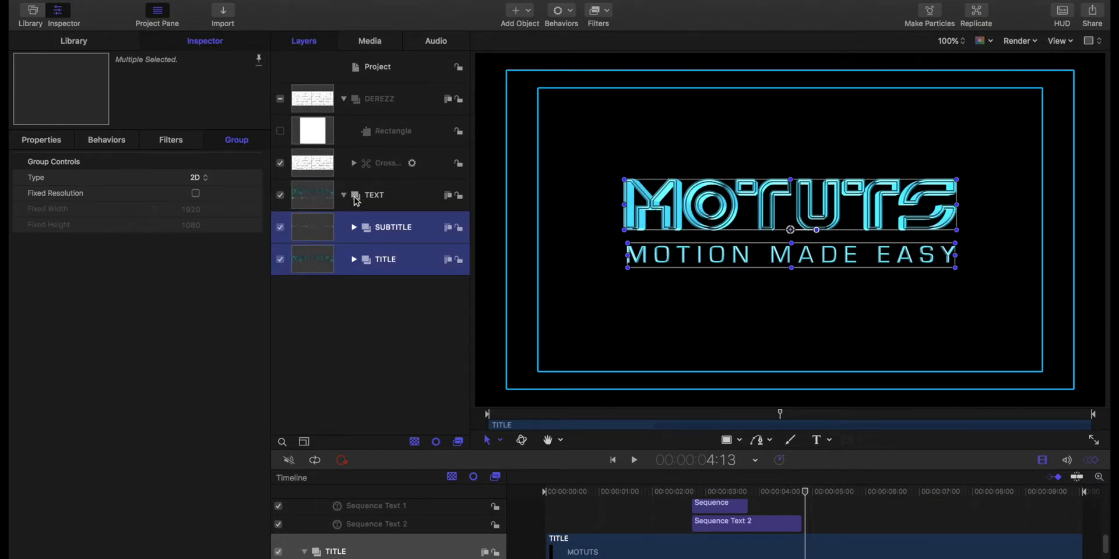
# Step: Add an image mask to the TEXT group and assign the DEREZZ group as its mask source
pyautogui.click(404, 197)
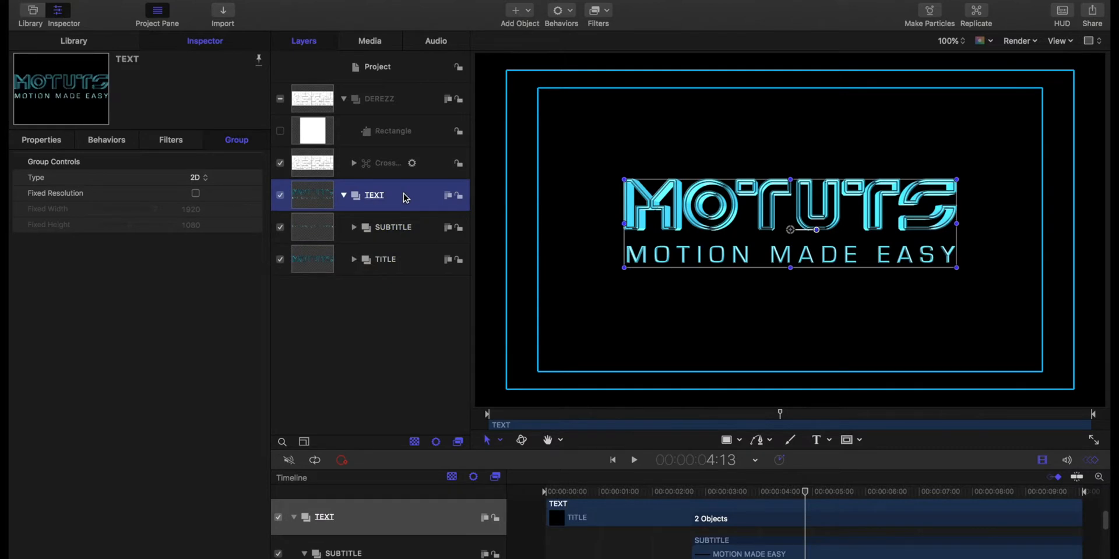
pyautogui.moveTo(316, 2)
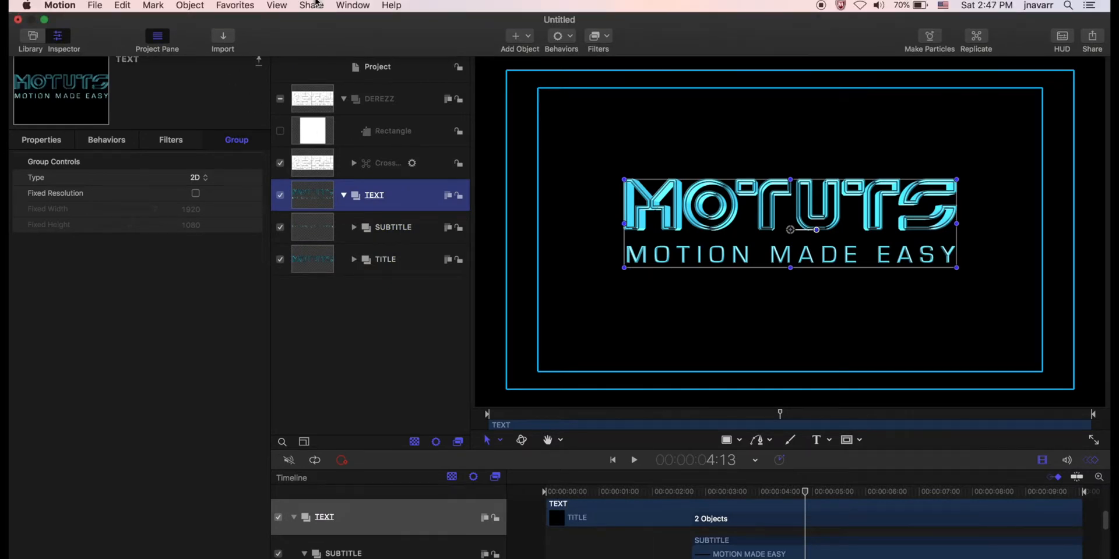
pyautogui.click(194, 6)
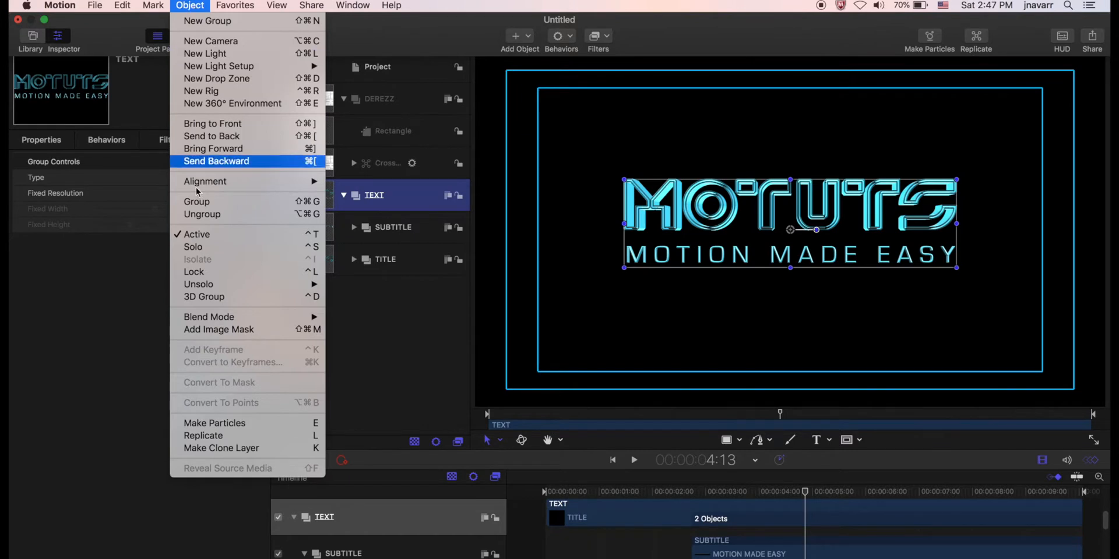
pyautogui.click(196, 331)
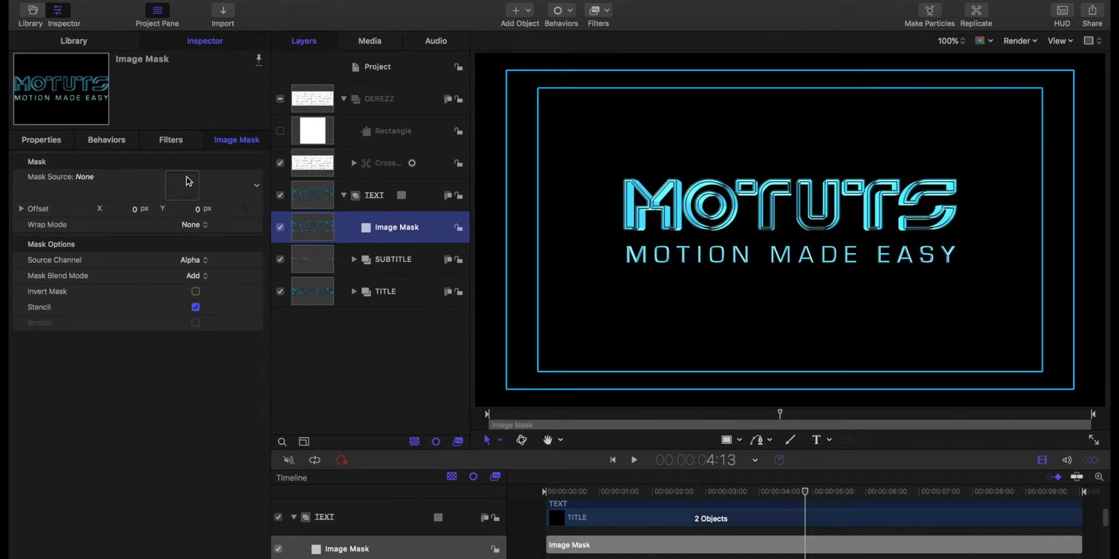
pyautogui.moveTo(316, 105); pyautogui.dragTo(184, 187)
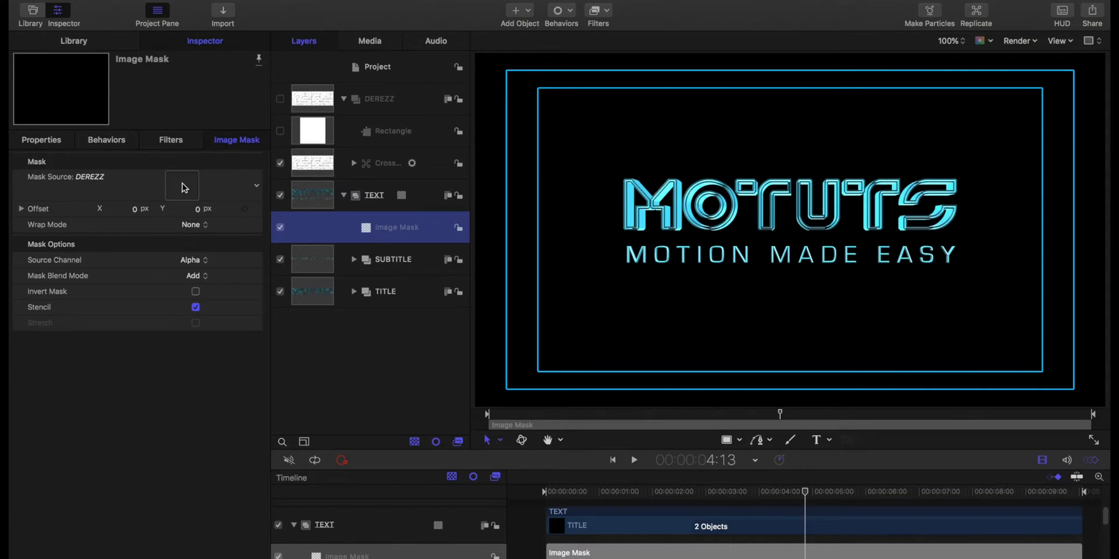
# Step: Play back the derezz transition on the masked title and stop it once it has finished
pyautogui.click(634, 460)
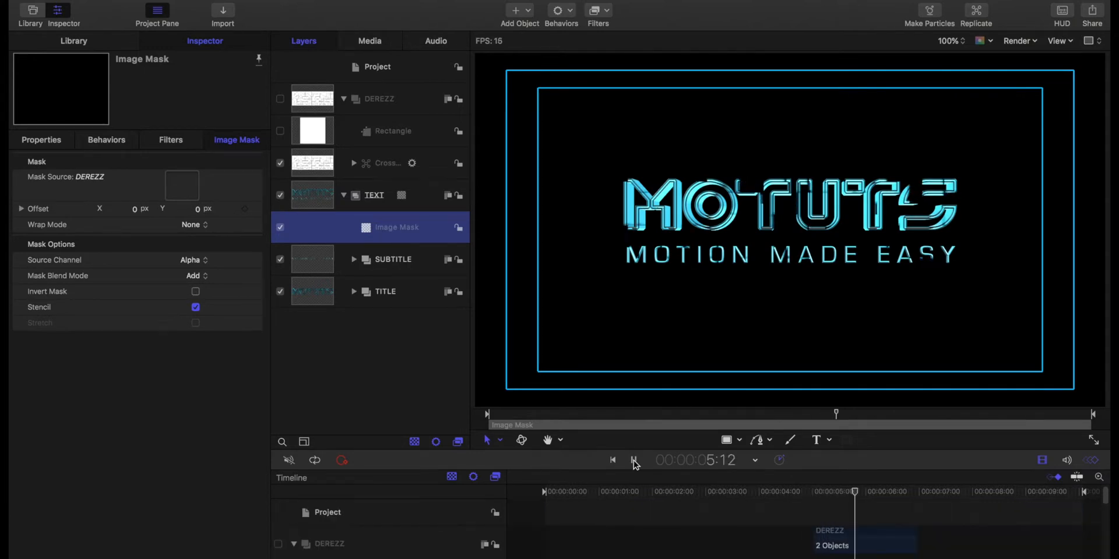
pyautogui.click(634, 460)
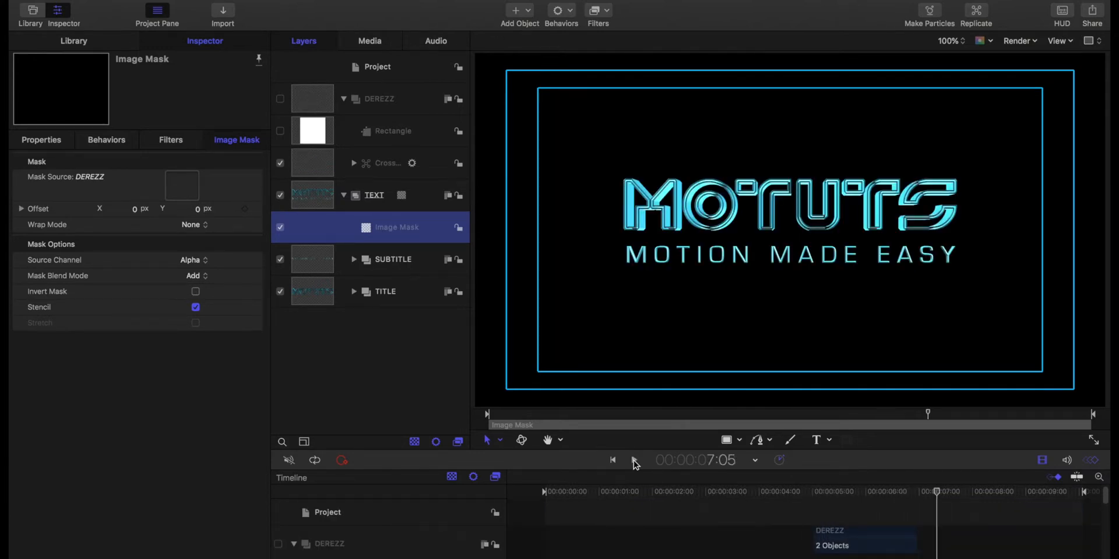
# Step: Set the DEREZZ and TEXT groups to end at 7:00, and return the playhead to 5:01, where the Crossword replicator begins
pyautogui.moveTo(938, 492)
pyautogui.mouseDown()
pyautogui.moveTo(852, 493)
pyautogui.moveTo(919, 497)
pyautogui.mouseUp()
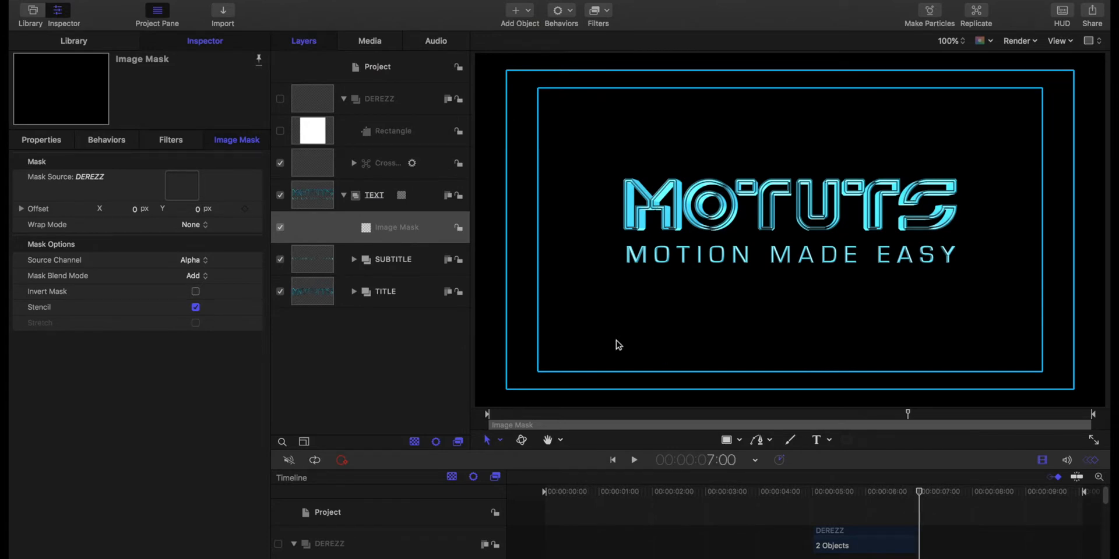
pyautogui.click(405, 103)
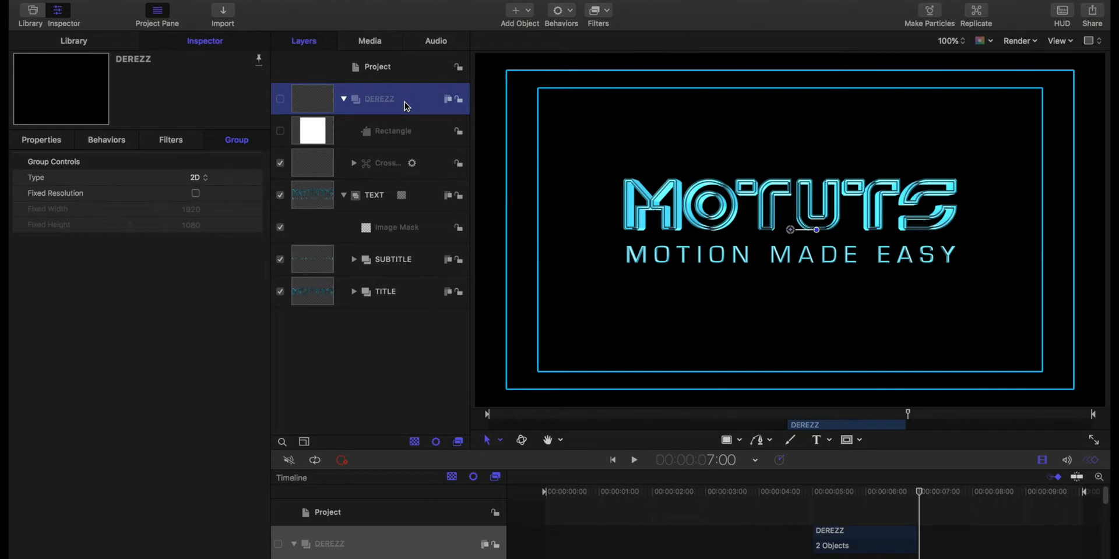
pyautogui.click(810, 493)
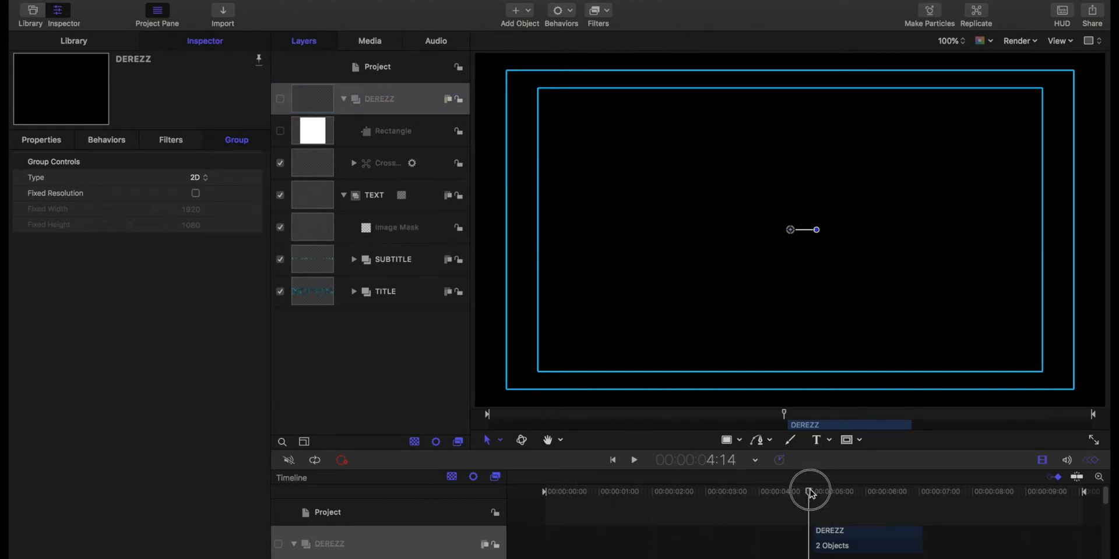
pyautogui.moveTo(811, 494); pyautogui.dragTo(919, 503)
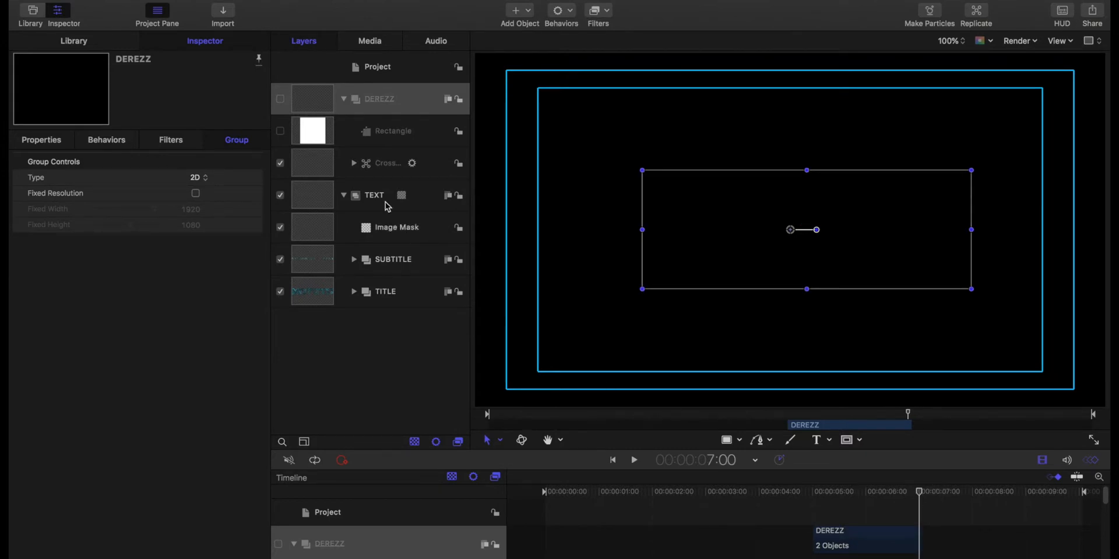
pyautogui.click(419, 195)
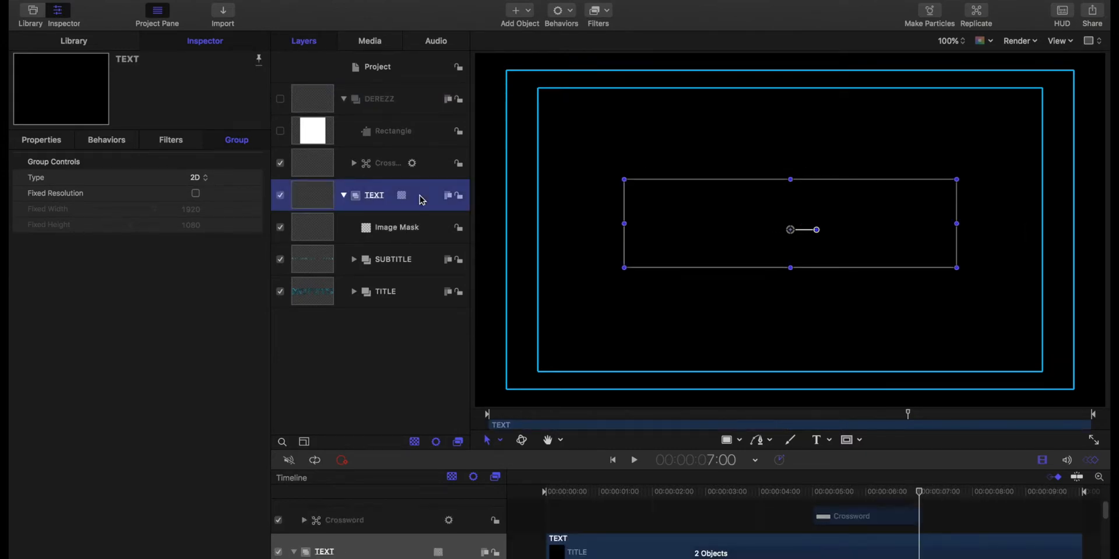
pyautogui.moveTo(811, 492)
pyautogui.mouseDown()
pyautogui.moveTo(934, 493)
pyautogui.moveTo(804, 493)
pyautogui.moveTo(899, 497)
pyautogui.moveTo(815, 496)
pyautogui.mouseUp()
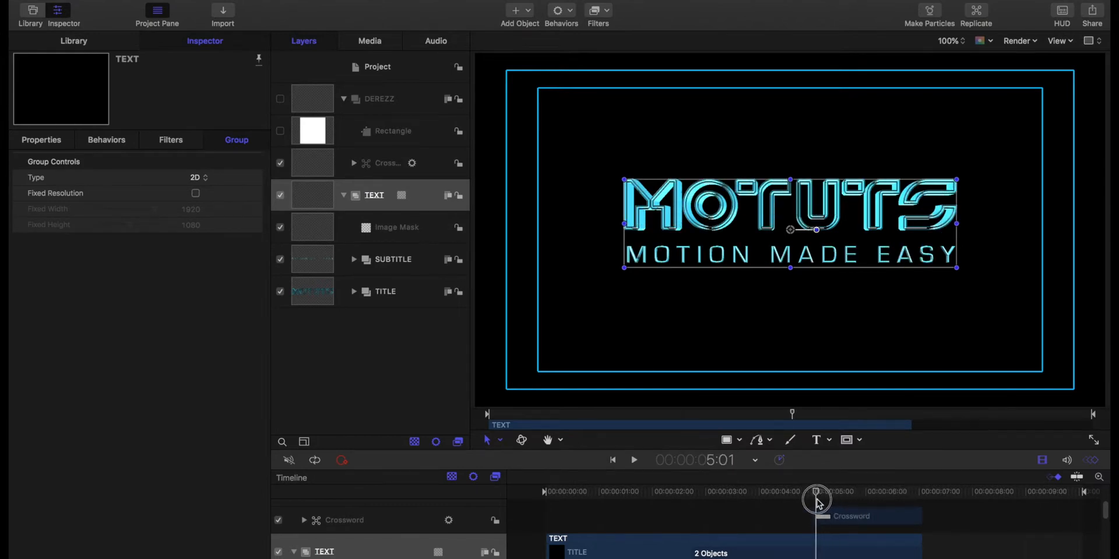
# Step: Collapse the TEXT and DEREZZ groups, and add a new group named PARTICLES above the DEREZZ group
pyautogui.click(343, 196)
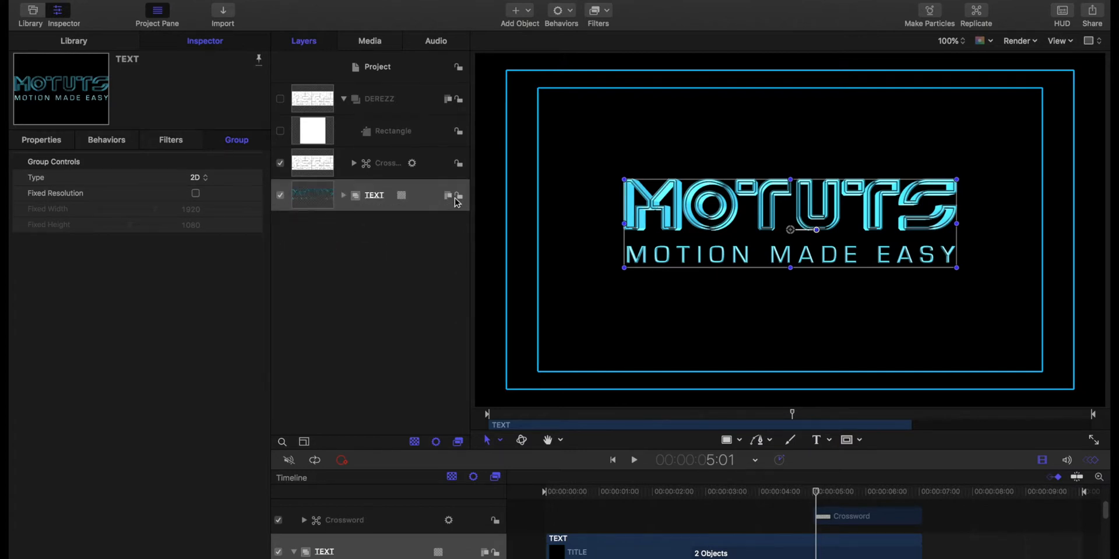
pyautogui.click(343, 100)
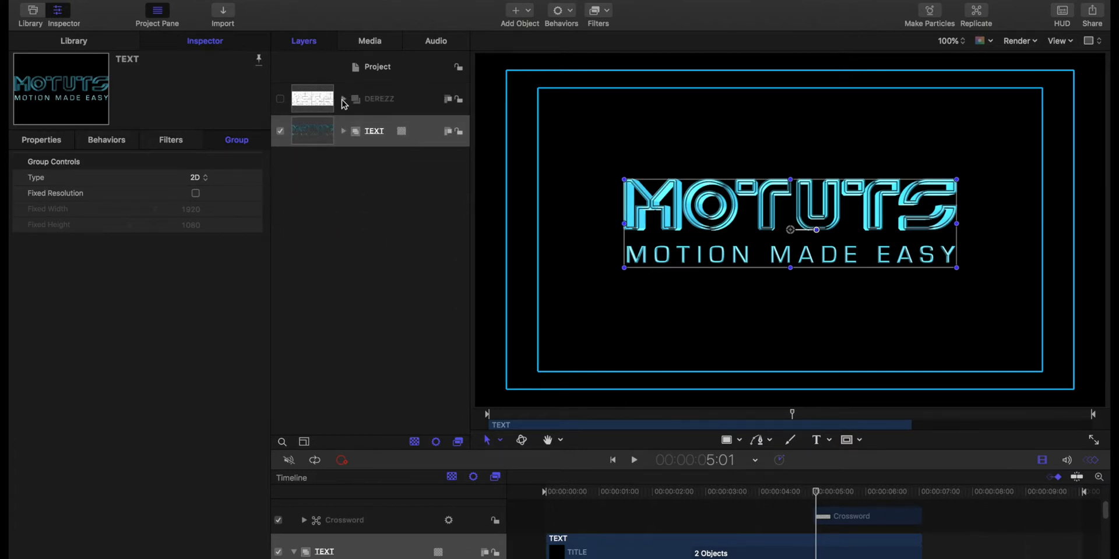
pyautogui.click(516, 13)
pyautogui.click(524, 30)
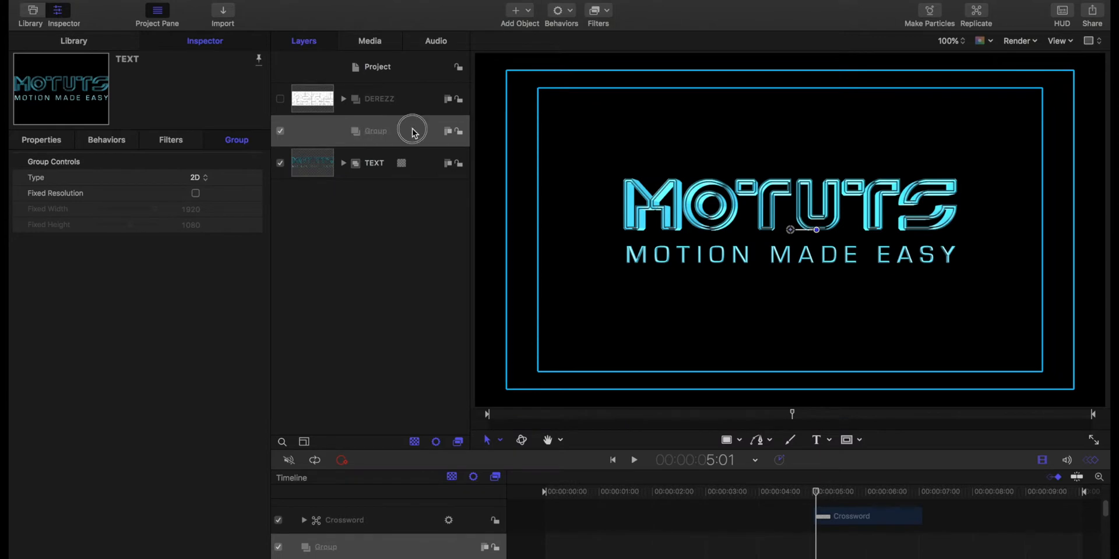
pyautogui.moveTo(412, 131); pyautogui.dragTo(401, 82)
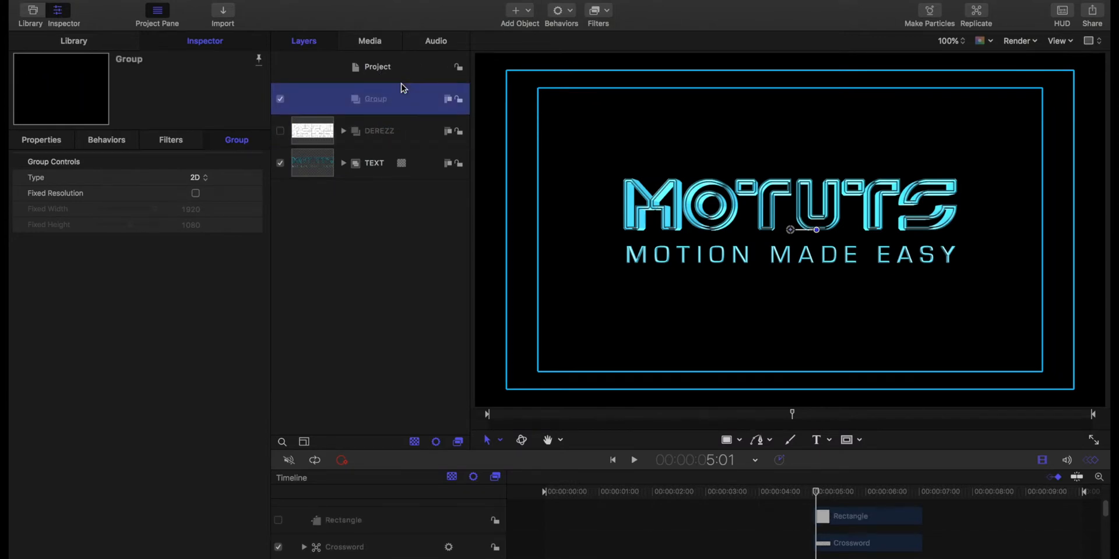
pyautogui.doubleClick(382, 105)
pyautogui.write('PARTICLES')
pyautogui.press('Return')
# Step: Search the library's Content category for pixel and add Pixel.png to the PARTICLES group
pyautogui.click(100, 40)
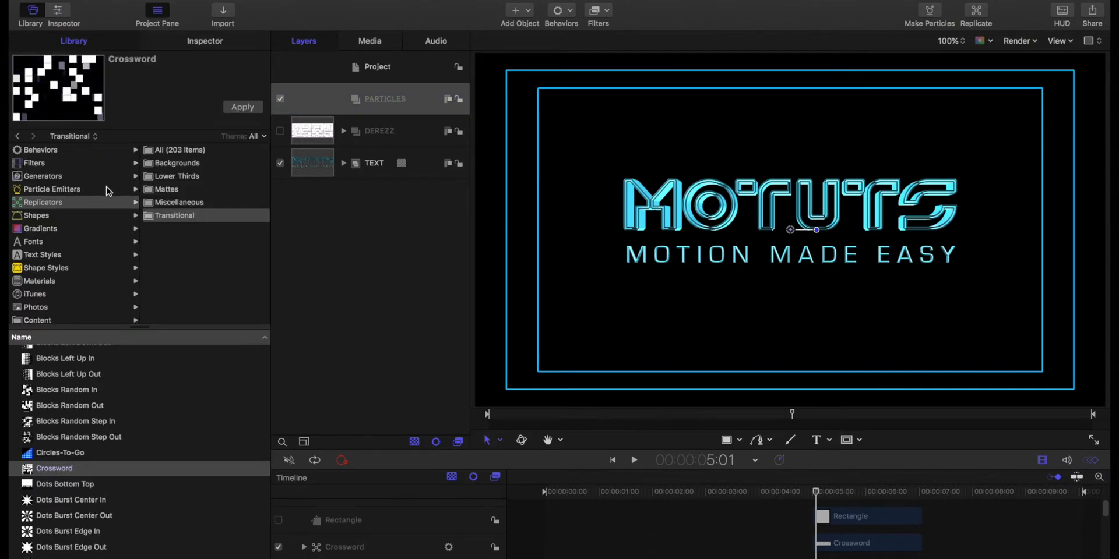
pyautogui.scroll(-1, 69, 270)
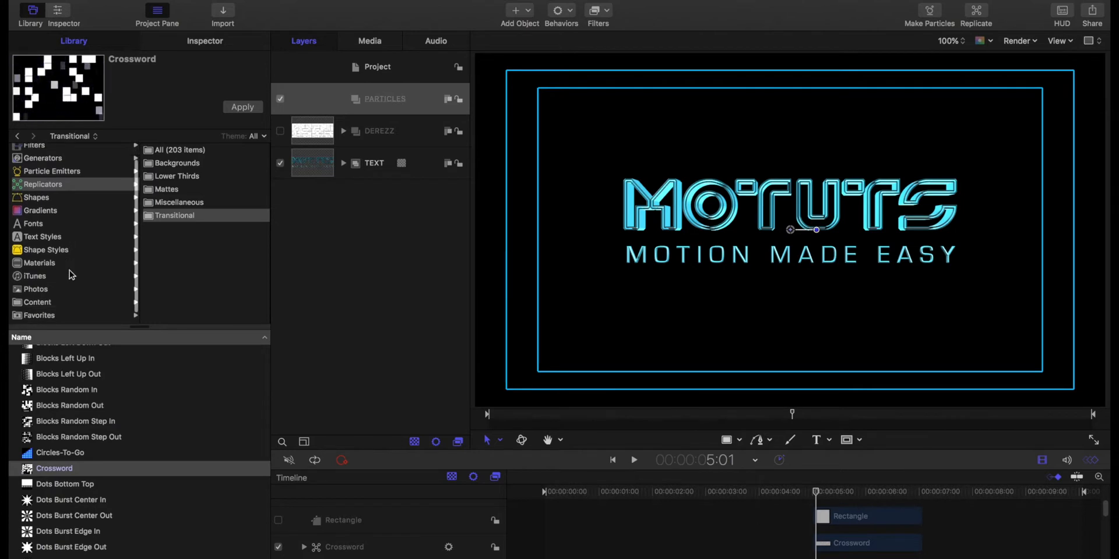
pyautogui.click(19, 298)
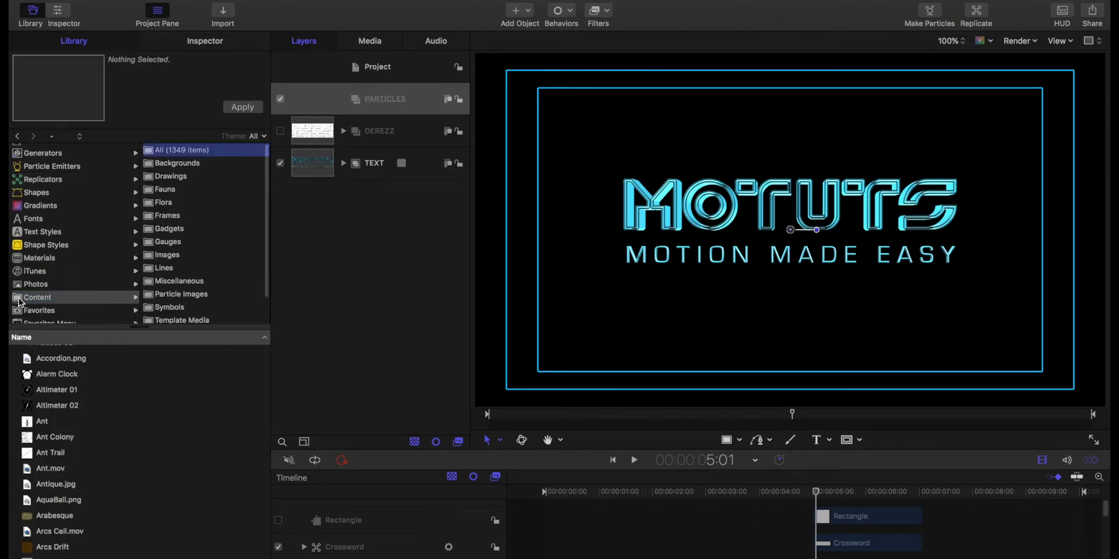
pyautogui.scroll(-2, 197, 247)
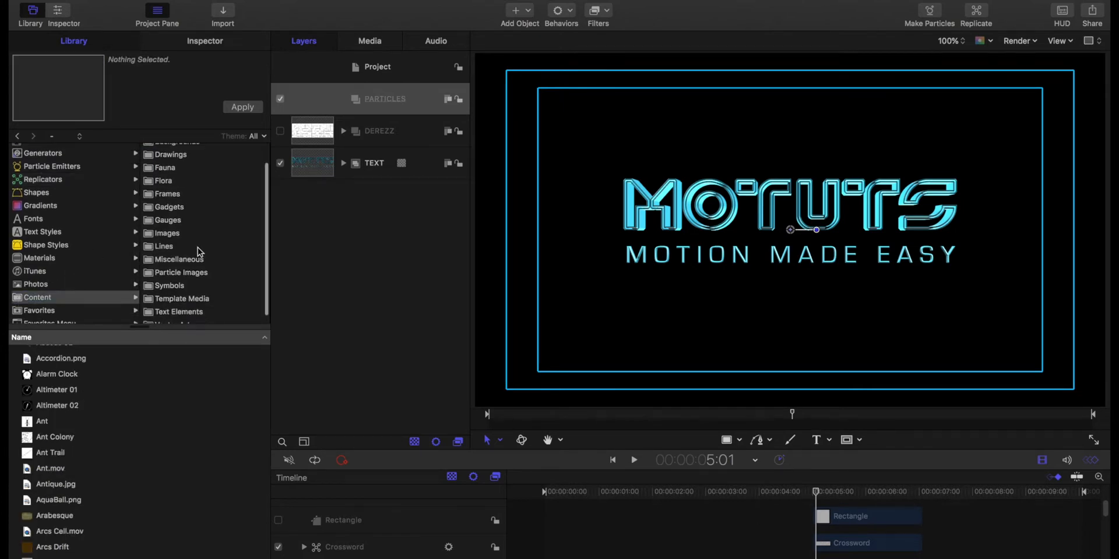
pyautogui.click(150, 272)
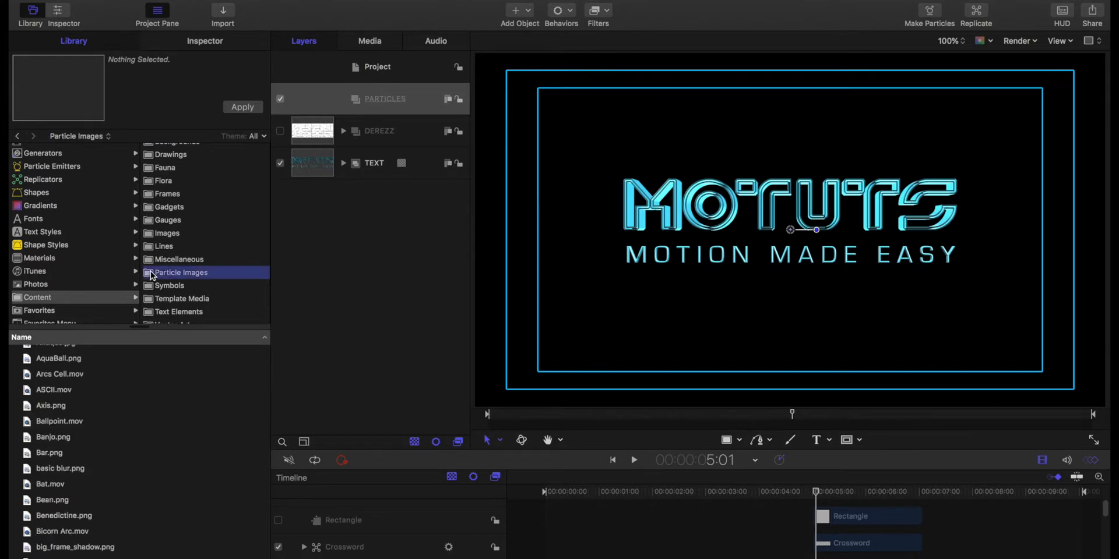
pyautogui.scroll(-3, 164, 447)
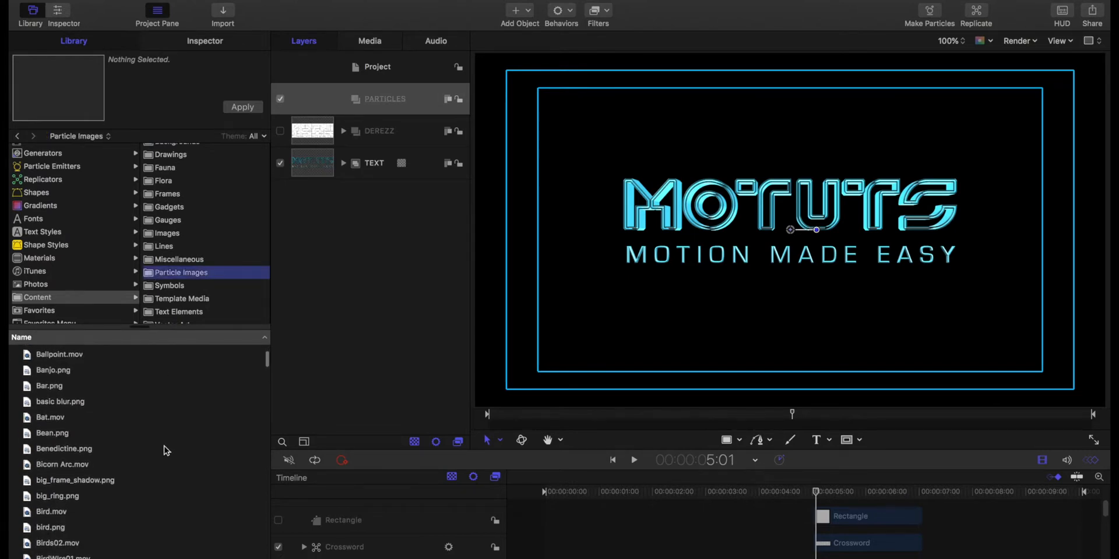
pyautogui.write('pixel')
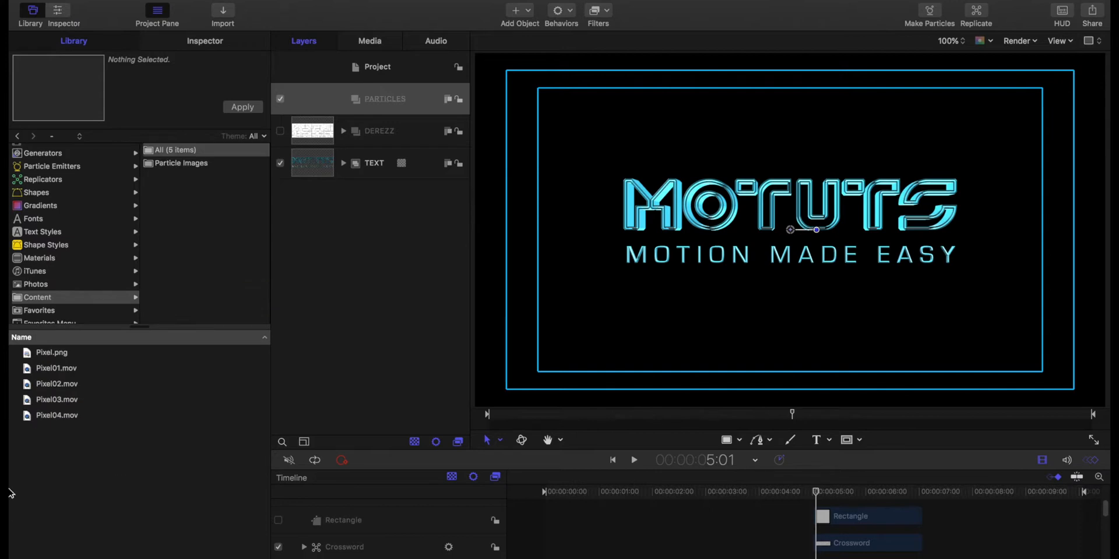
pyautogui.click(26, 354)
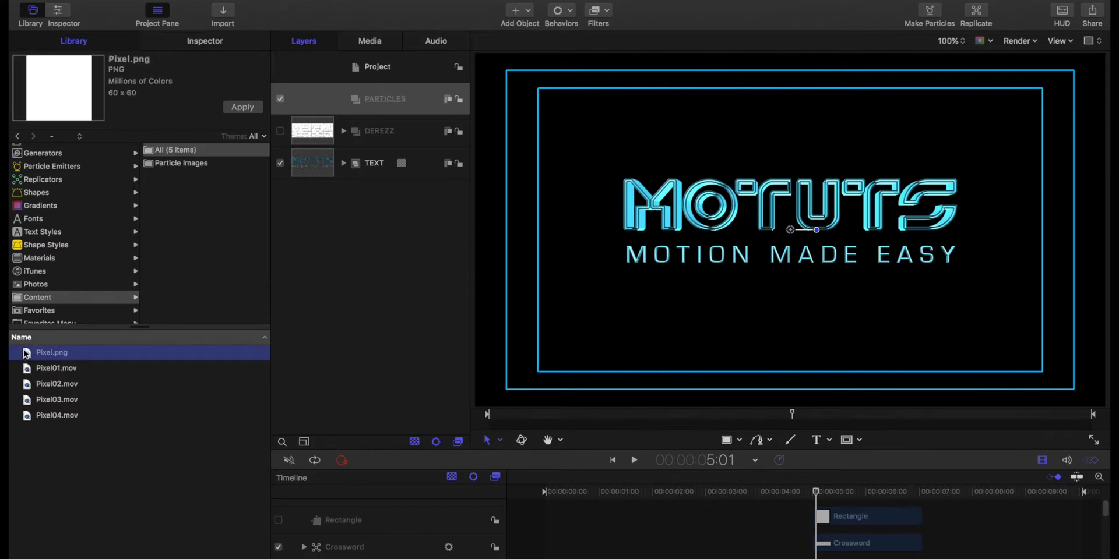
pyautogui.click(243, 108)
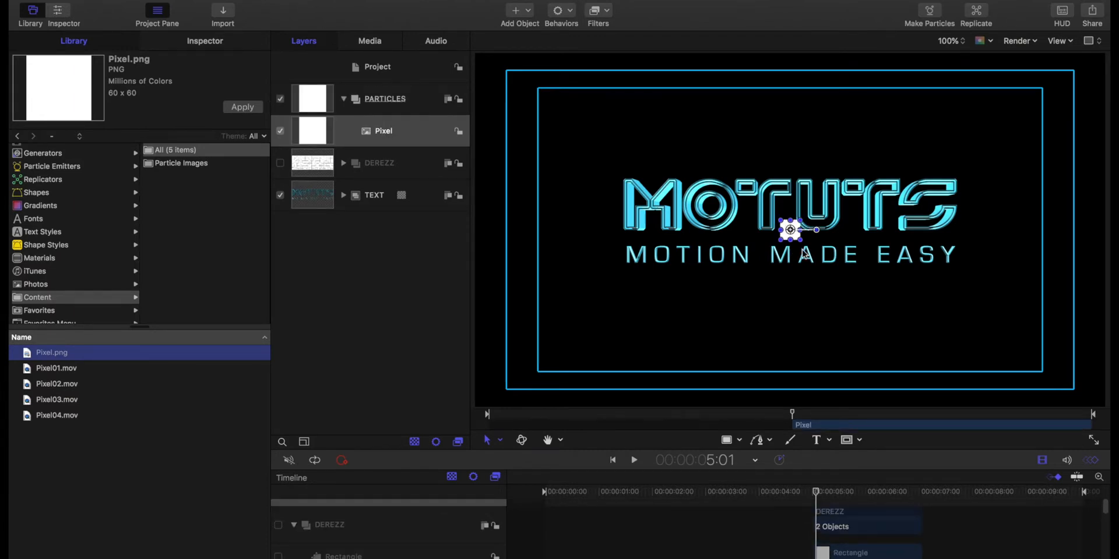
# Step: Set the Pixel image's scale to 25% and deselect it
pyautogui.click(205, 42)
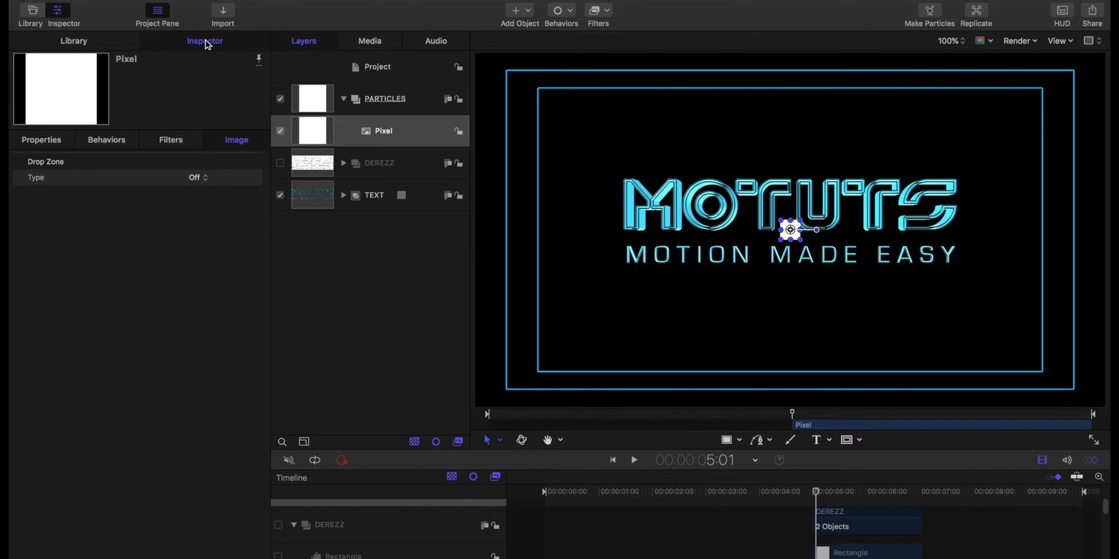
pyautogui.click(51, 145)
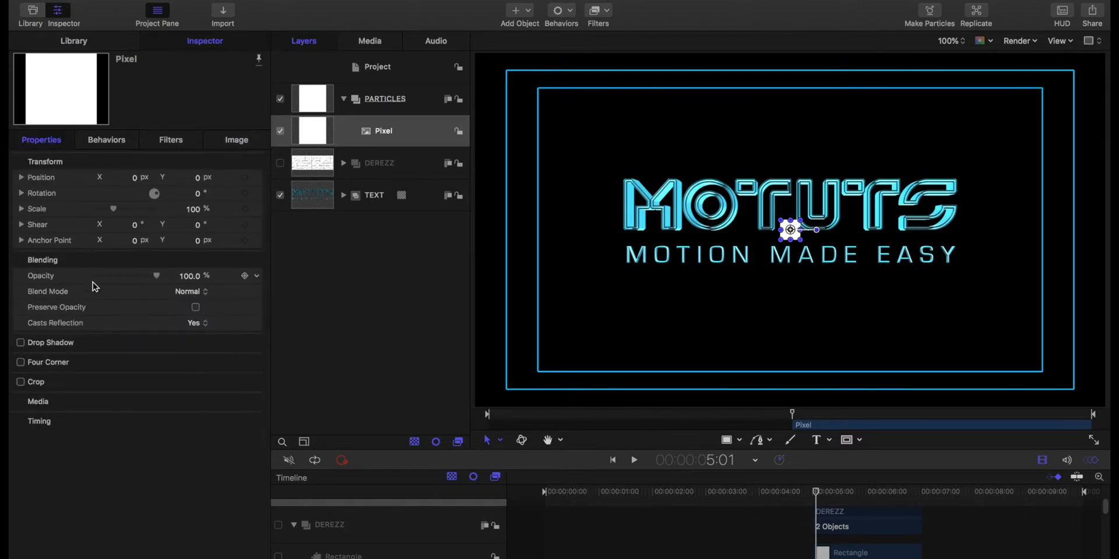
pyautogui.click(195, 210)
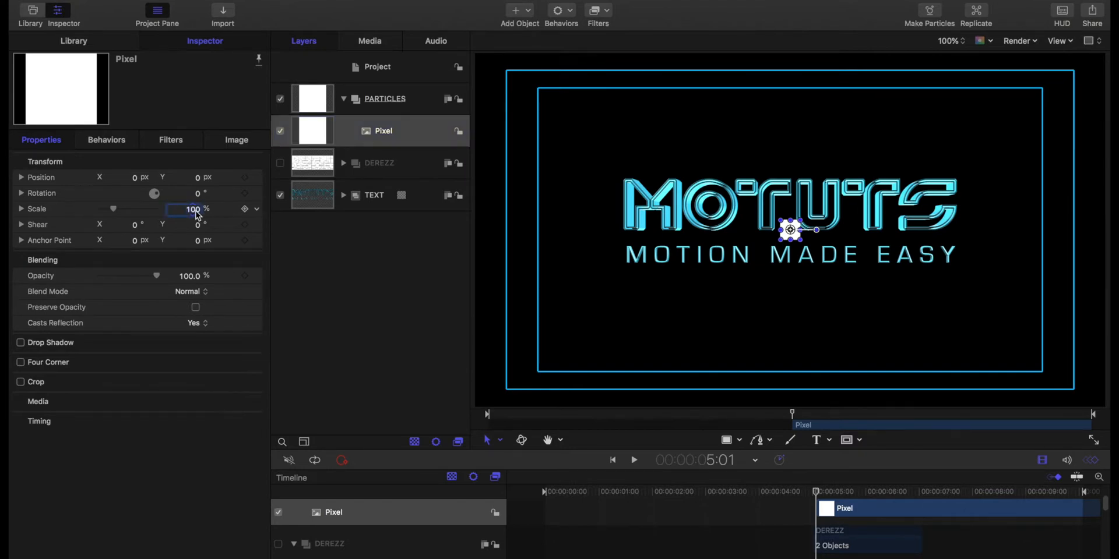
pyautogui.write('25')
pyautogui.press('Return')
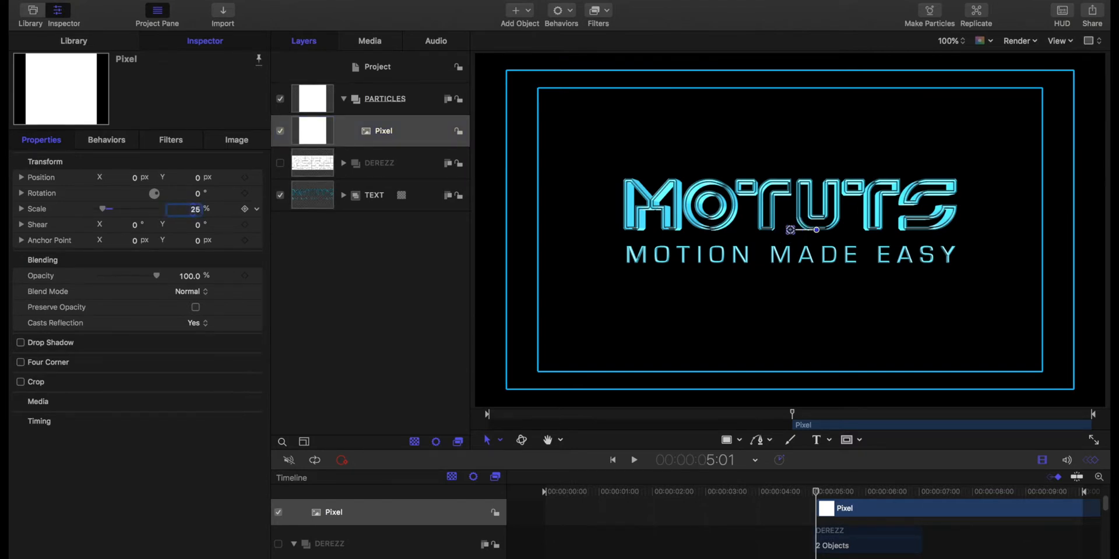
pyautogui.click(306, 314)
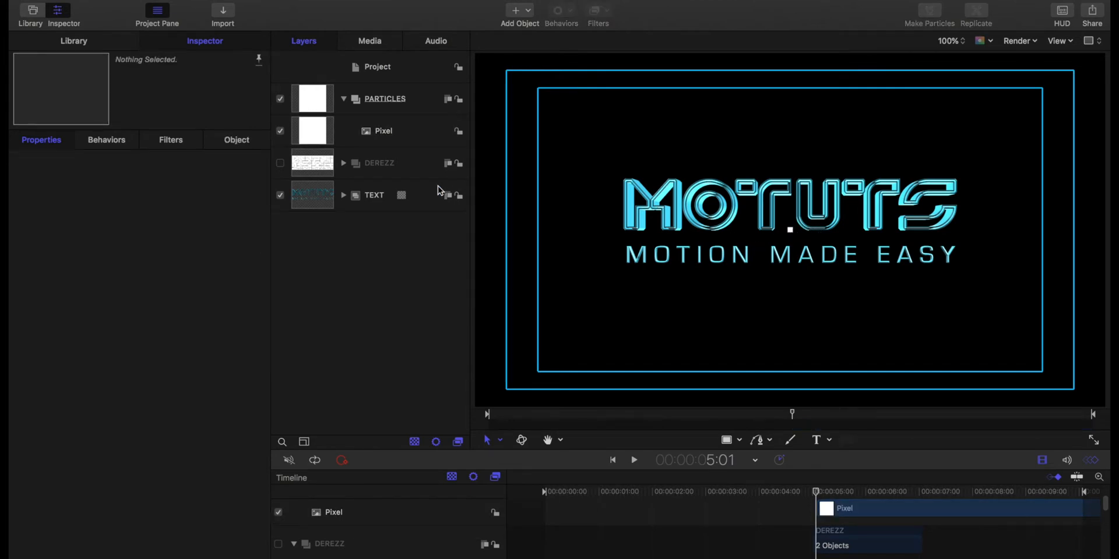
# Step: Apply the Extrude filter from the Stylize category to the Pixel image, show its filter parameters, and deselect it
pyautogui.click(324, 130)
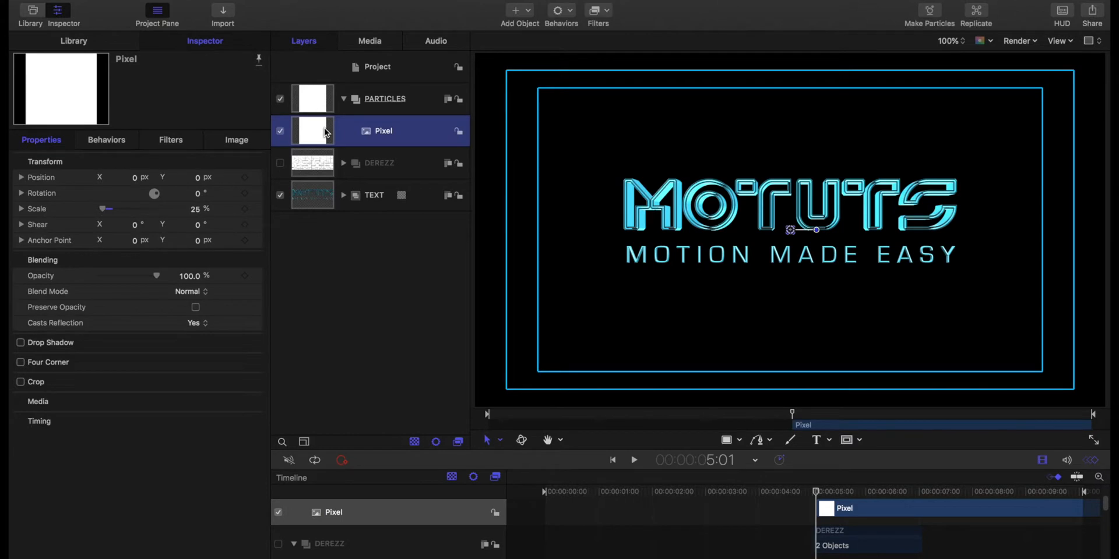
pyautogui.click(95, 43)
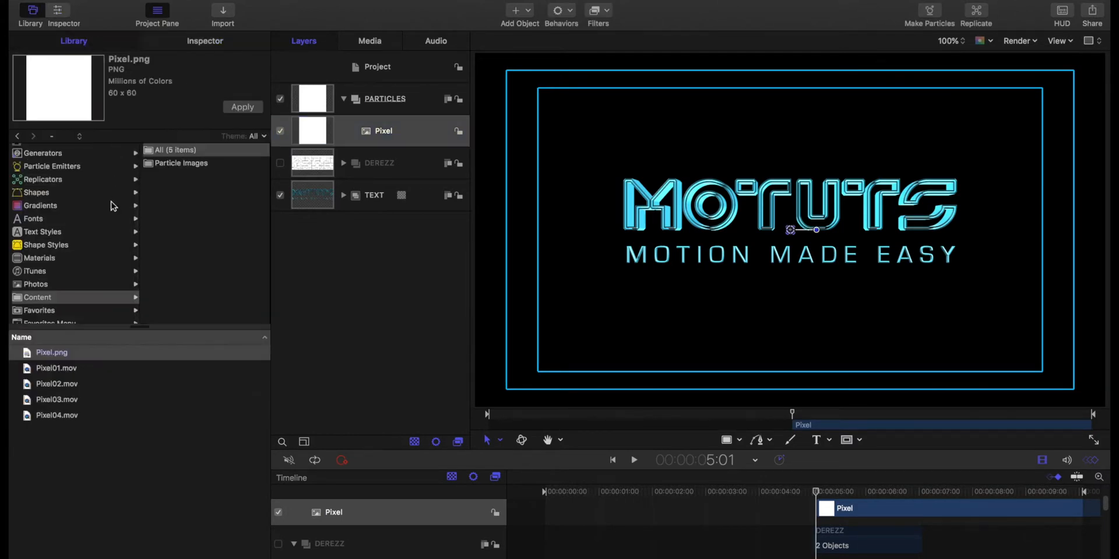
pyautogui.scroll(3, 55, 180)
pyautogui.click(32, 166)
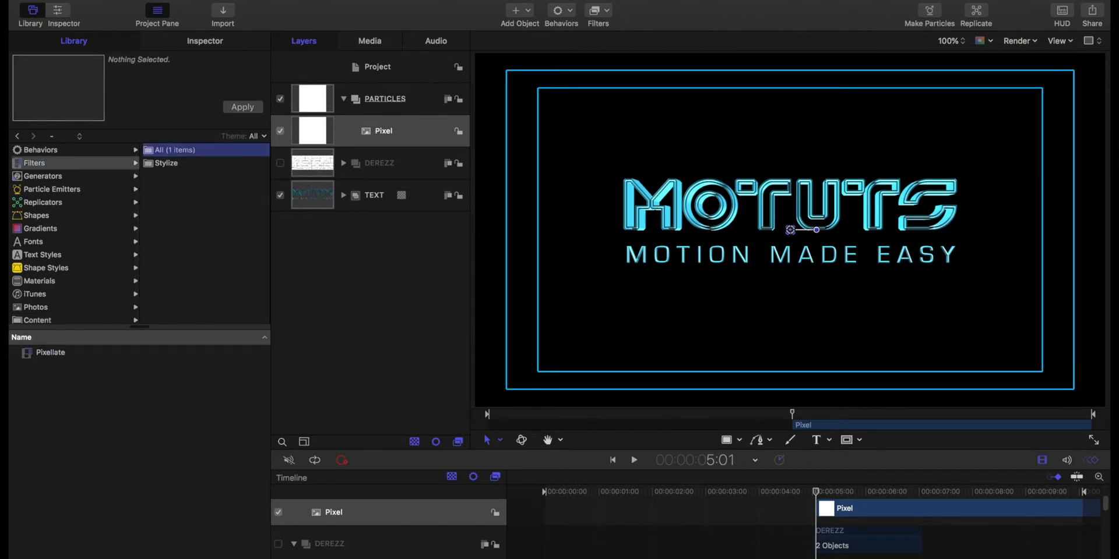
pyautogui.click(105, 558)
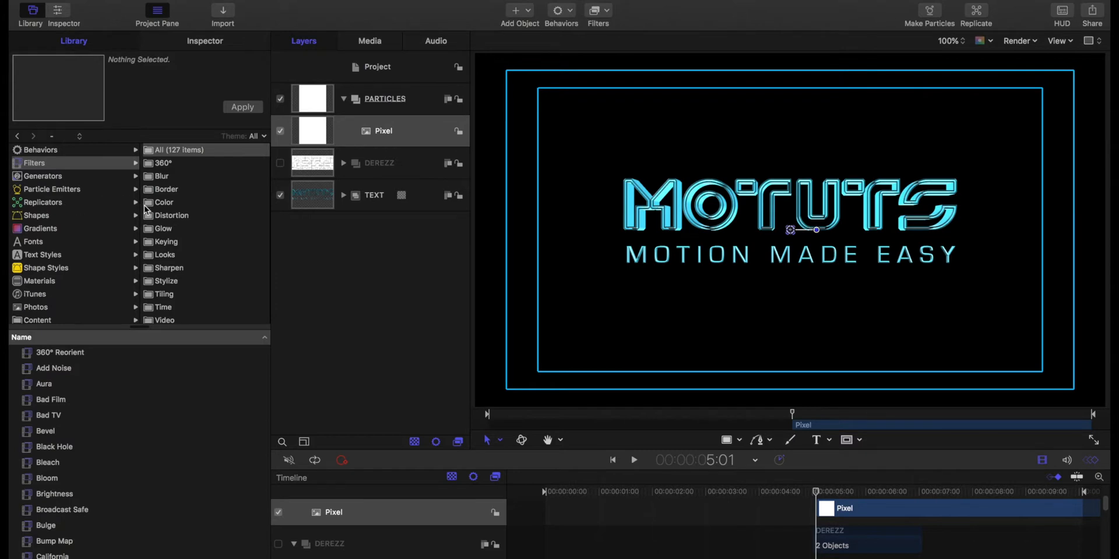
pyautogui.click(151, 282)
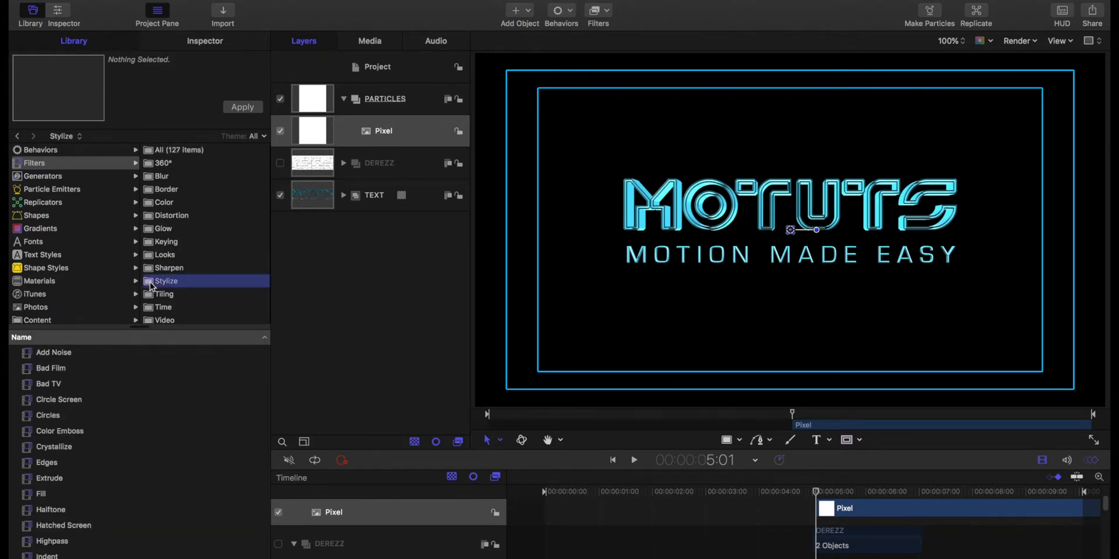
pyautogui.click(33, 479)
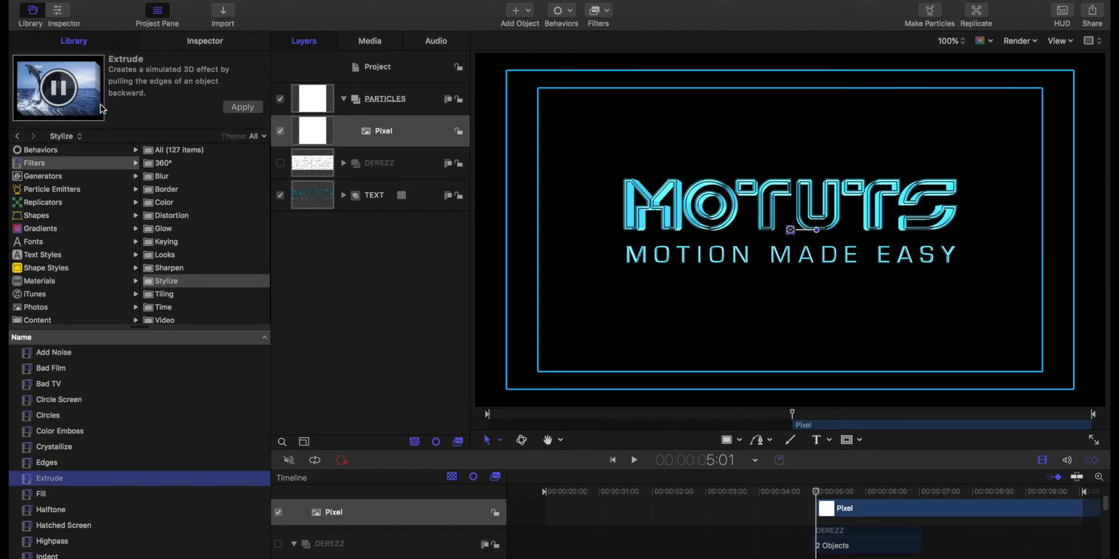
pyautogui.click(244, 108)
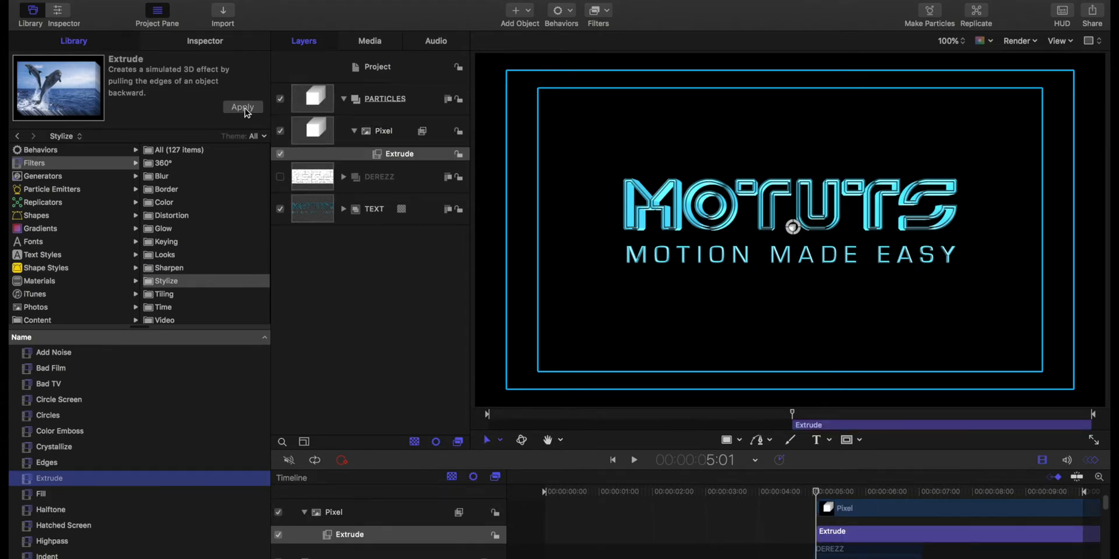
pyautogui.click(205, 42)
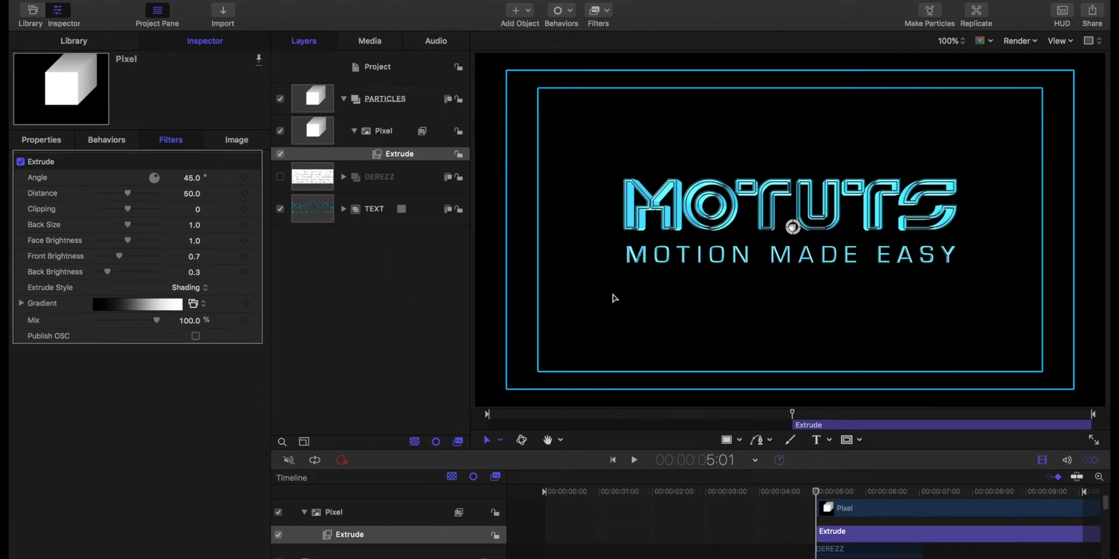
pyautogui.click(751, 325)
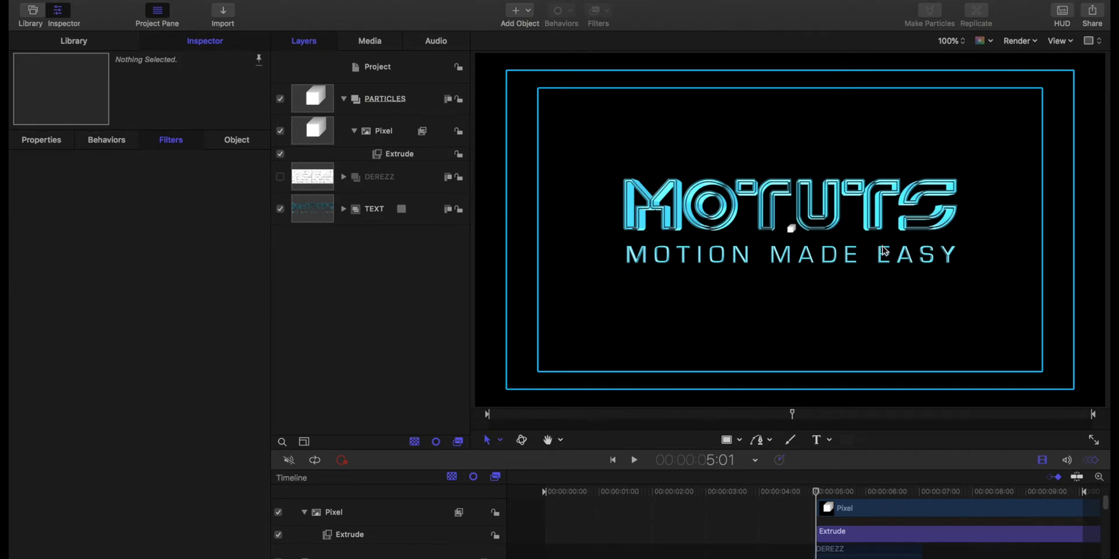
# Step: Set the distance of the Pixel image's Extrude filter to 25 and deselect the filter
pyautogui.click(411, 155)
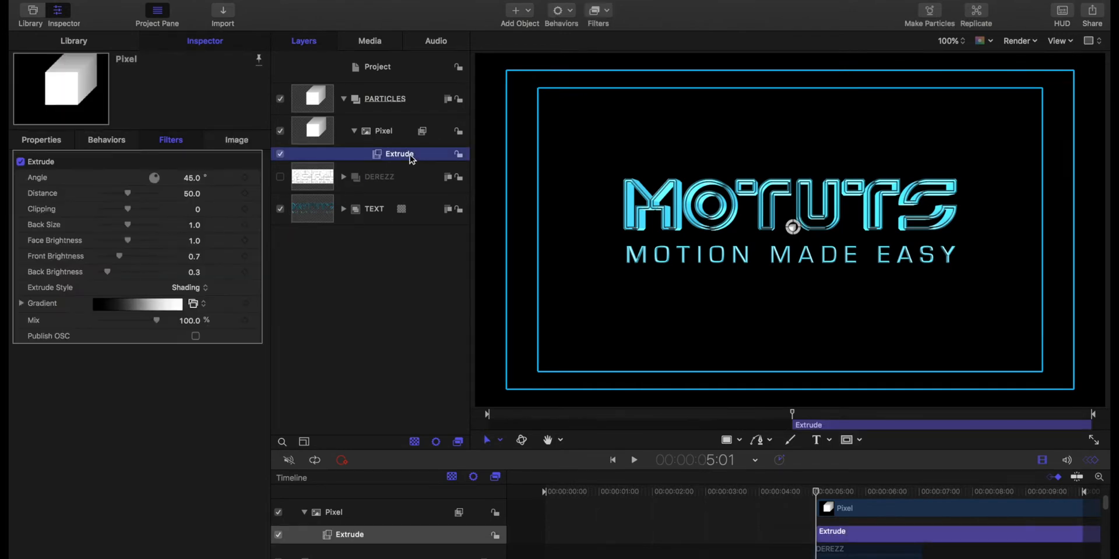
pyautogui.click(191, 195)
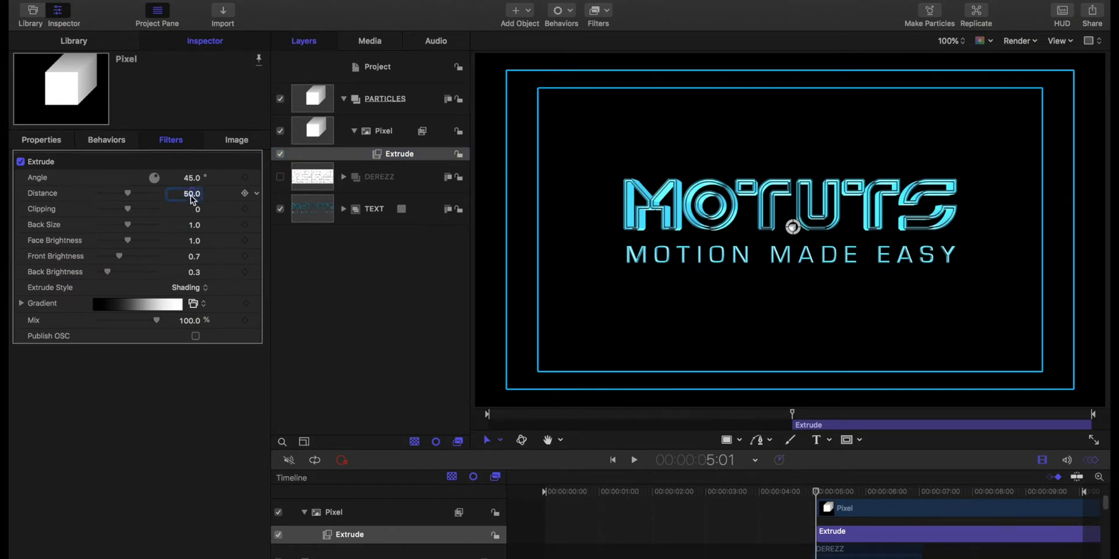
pyautogui.write('25')
pyautogui.press('Return')
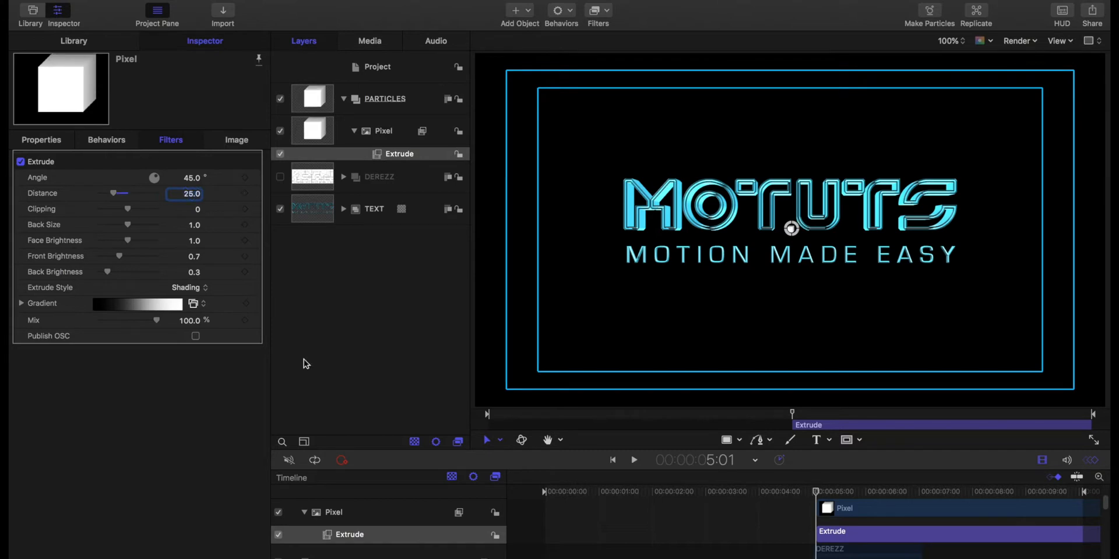
pyautogui.click(369, 310)
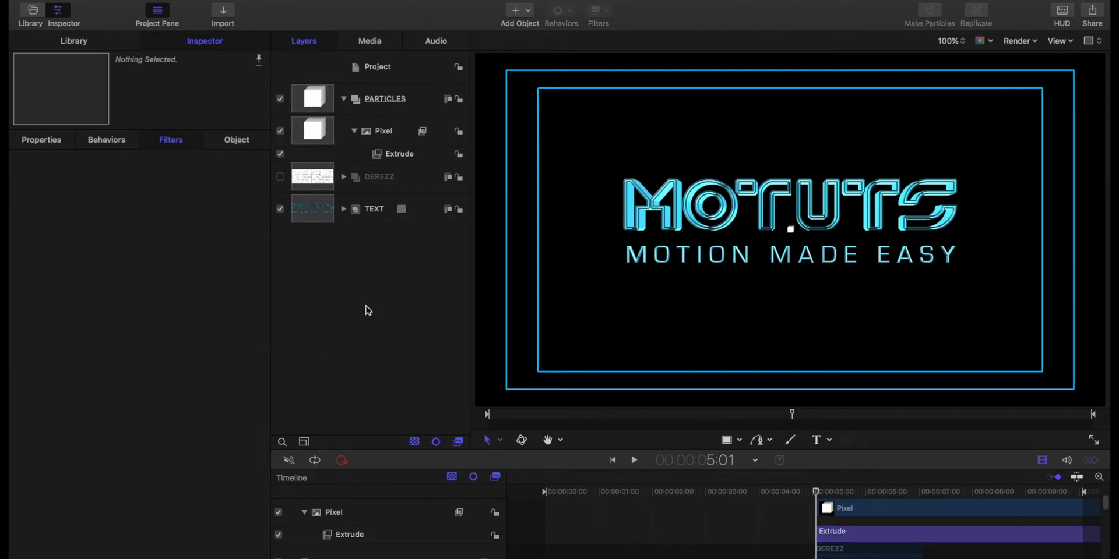
# Step: Make a particle emitter from the Pixel image and play back the emission
pyautogui.click(382, 157)
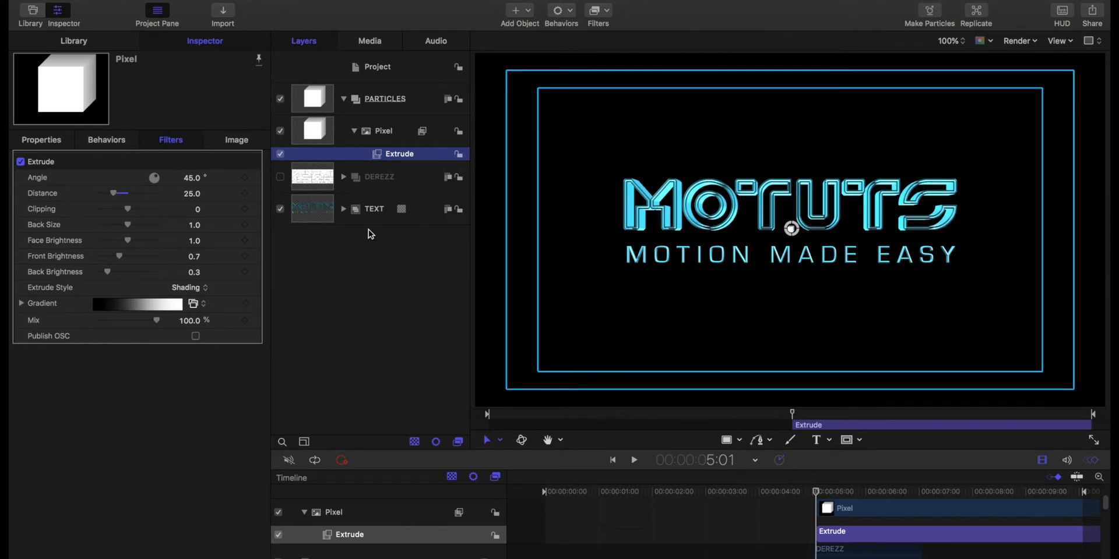
pyautogui.click(398, 135)
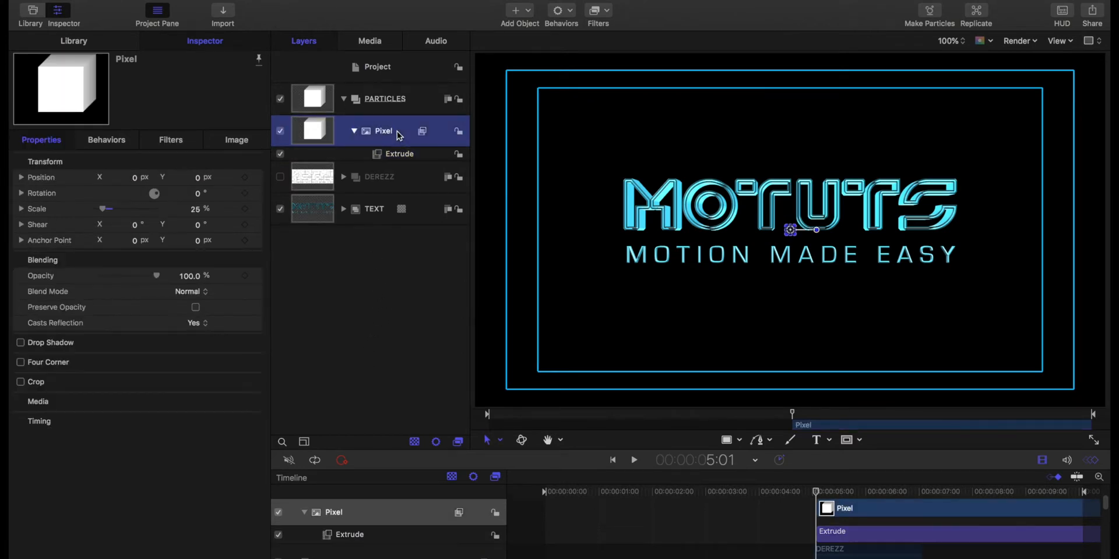
pyautogui.press('e')
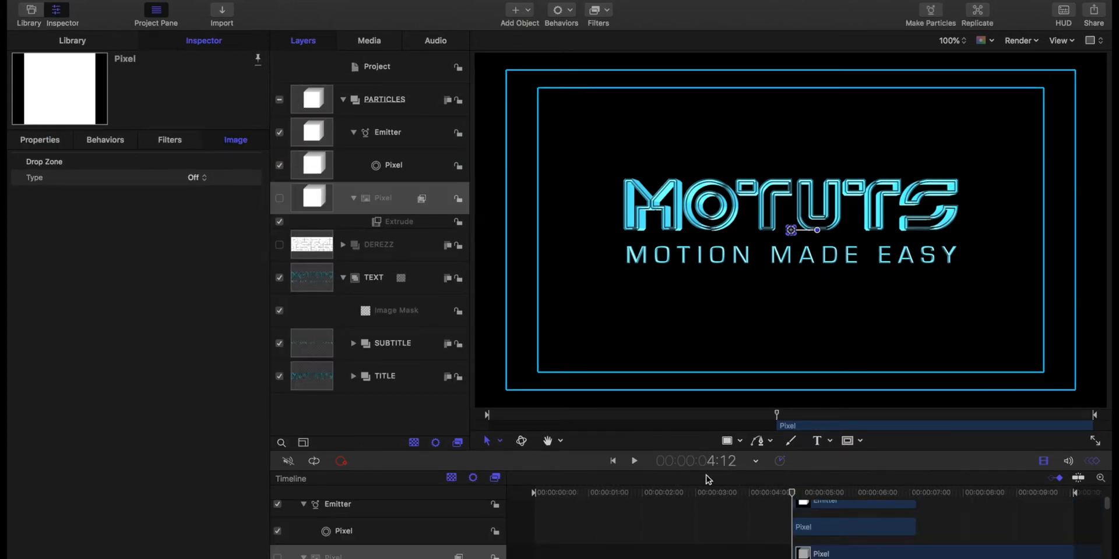
pyautogui.click(634, 461)
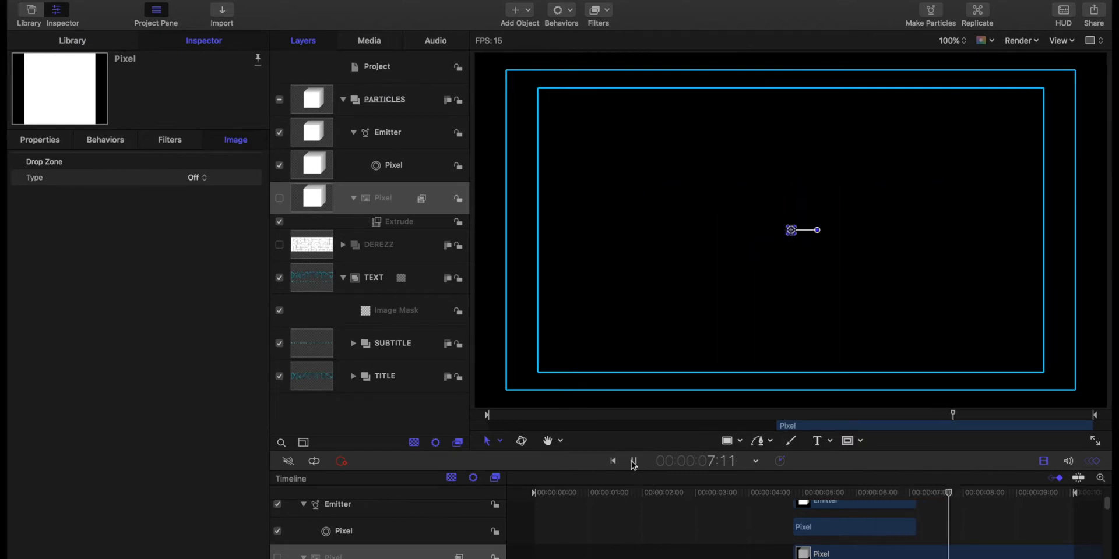
pyautogui.click(633, 462)
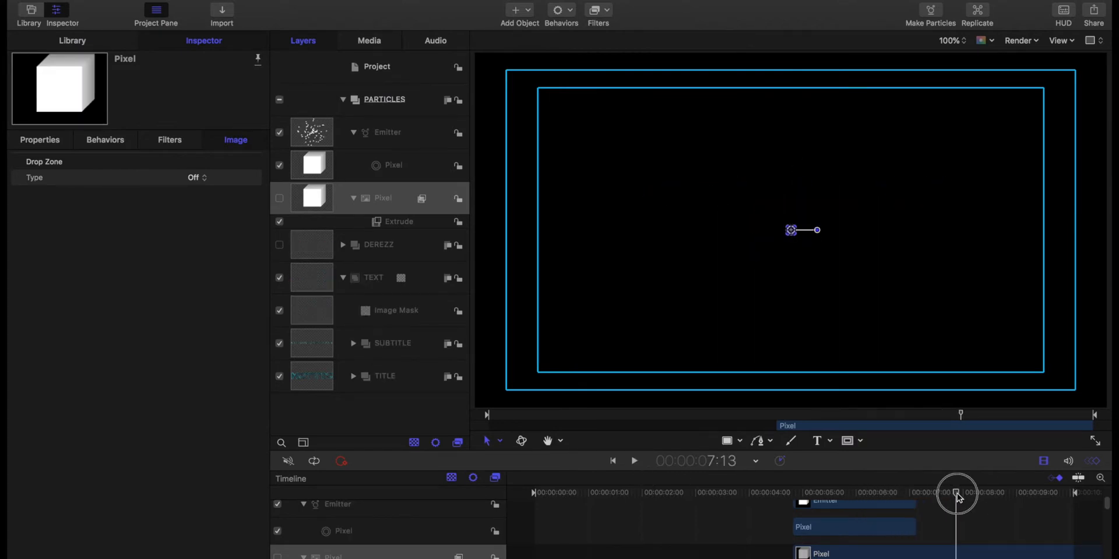
# Step: Extend the Emitter's out point to 10:00 and scrub through its particles
pyautogui.moveTo(957, 492); pyautogui.dragTo(1072, 491)
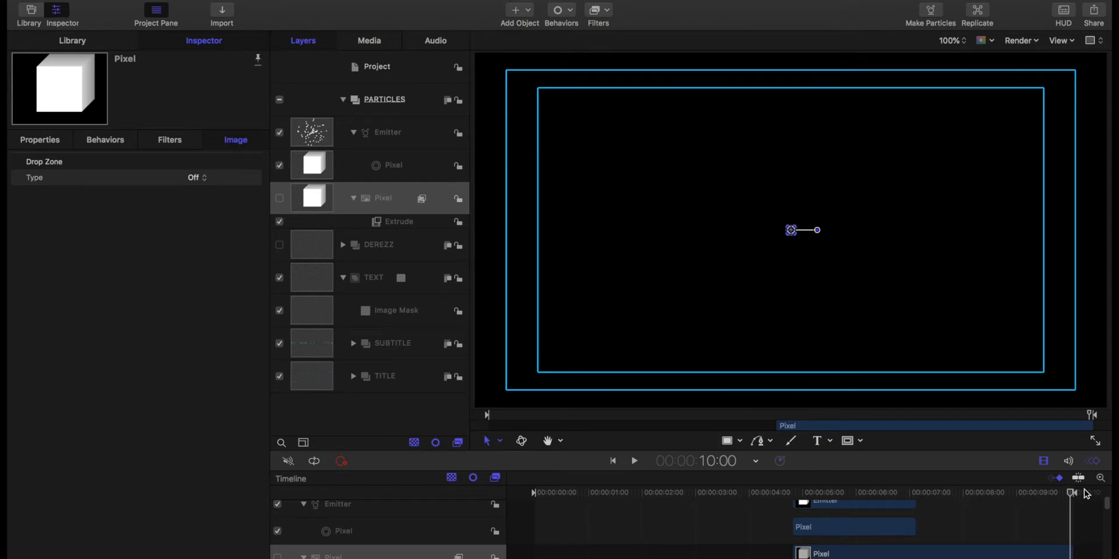
pyautogui.click(424, 131)
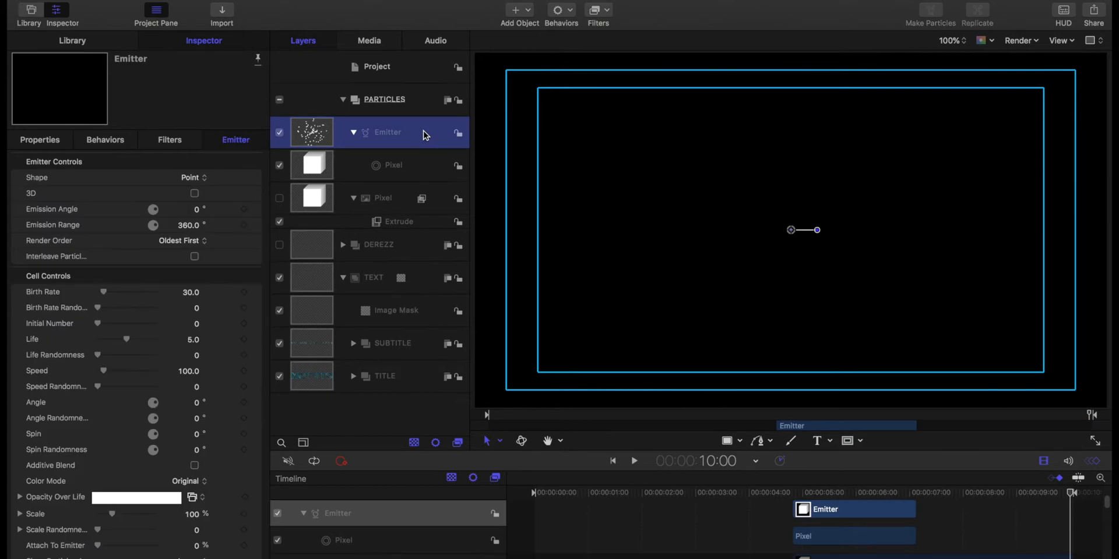
pyautogui.press('o')
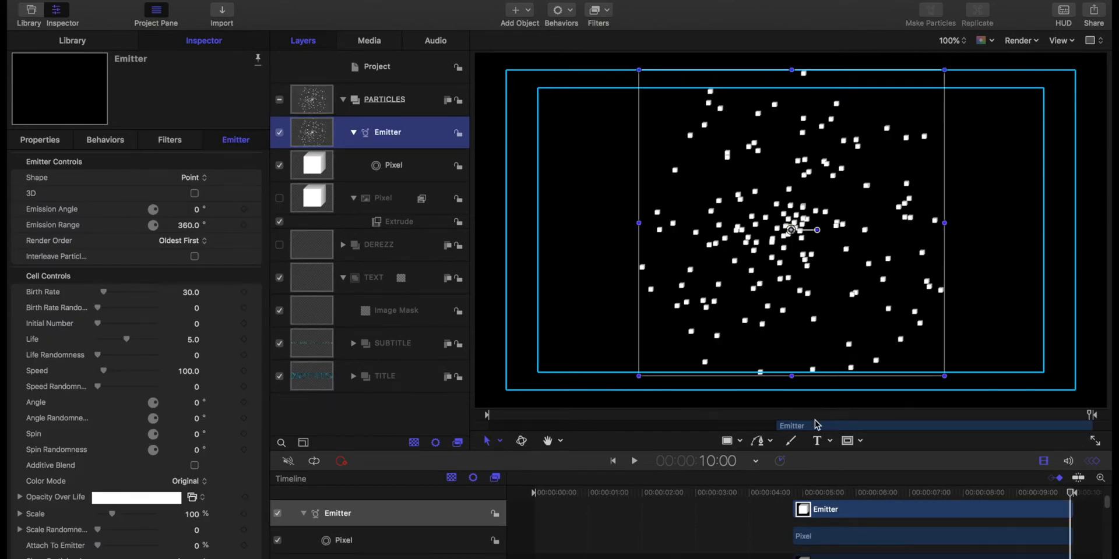
pyautogui.moveTo(798, 497); pyautogui.dragTo(979, 486)
pyautogui.moveTo(977, 486); pyautogui.dragTo(920, 492)
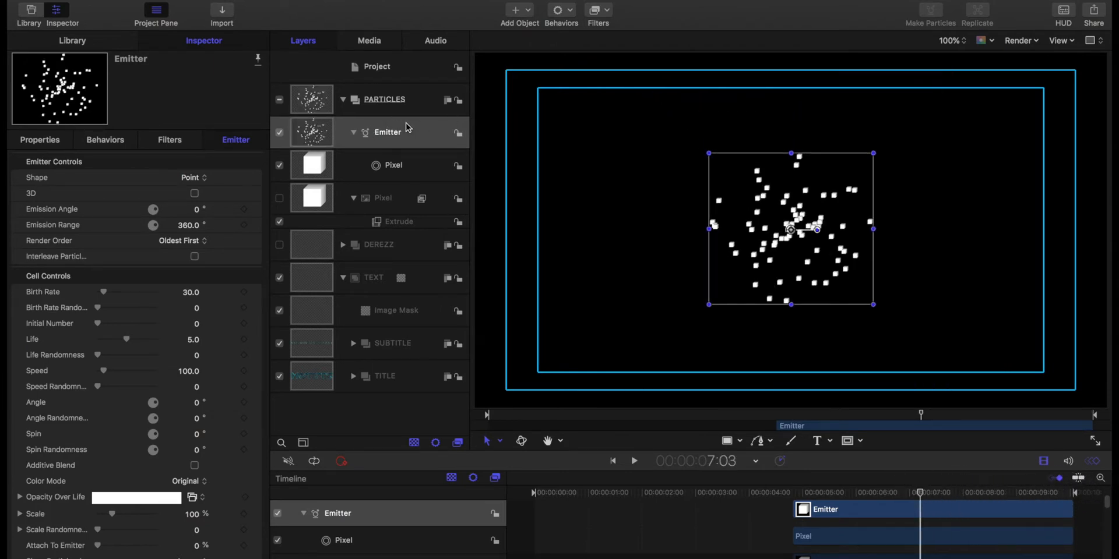
# Step: Add a Fade In/Fade Out behavior to the Emitter with fade in time 0 and fade out time 10
pyautogui.click(573, 12)
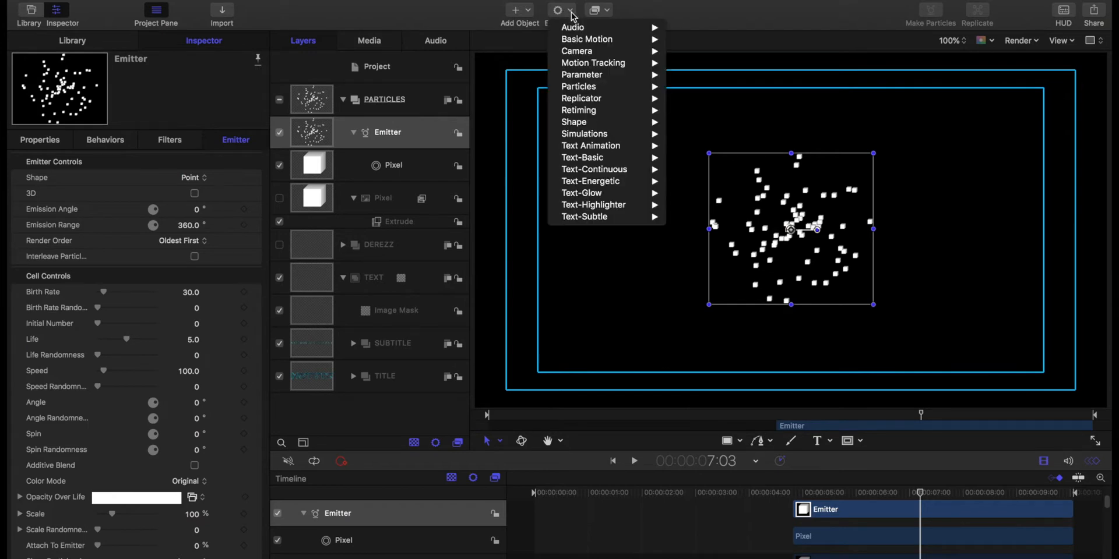
pyautogui.moveTo(581, 41)
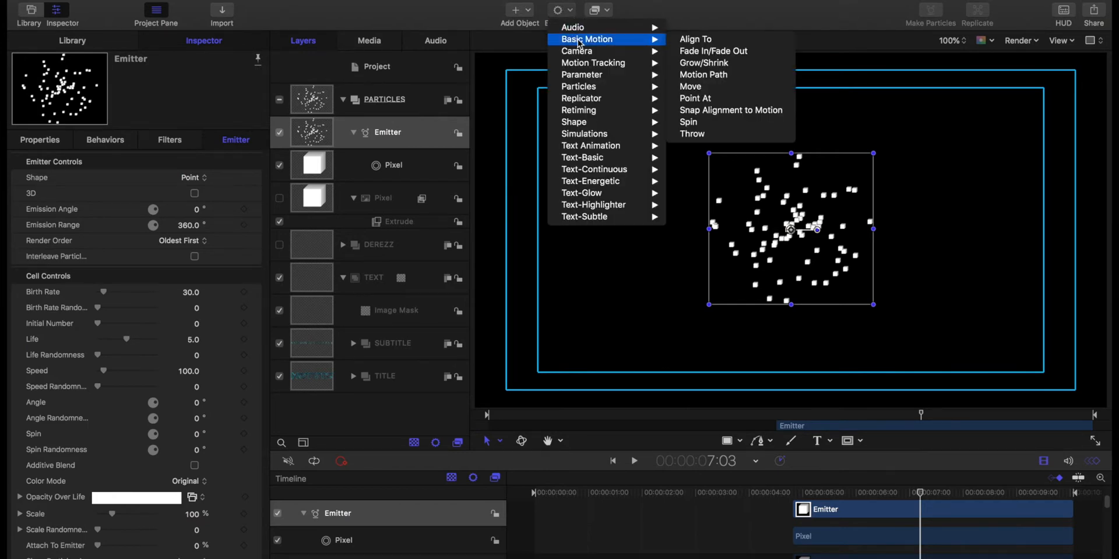
pyautogui.click(716, 53)
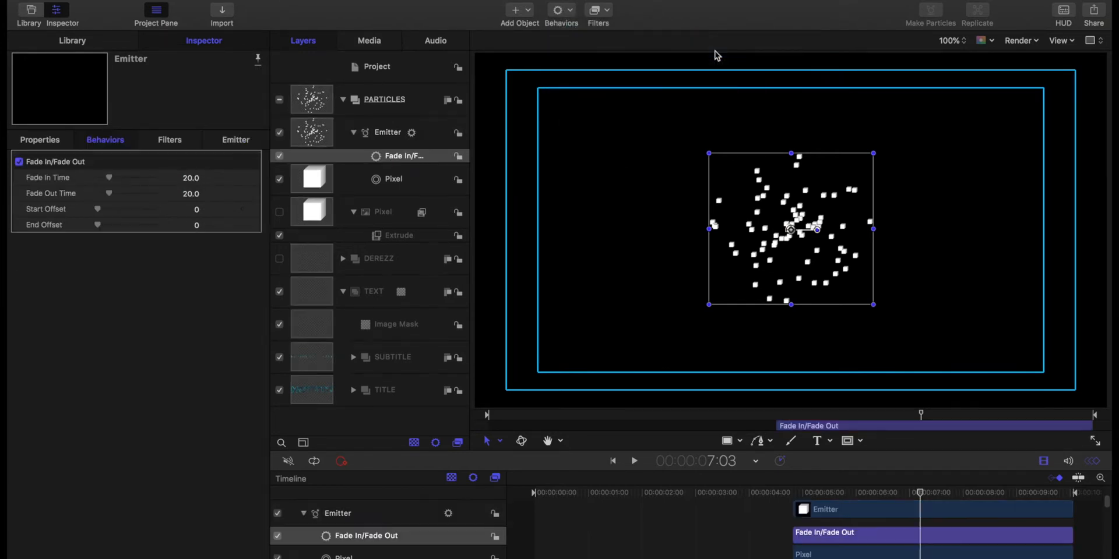
pyautogui.moveTo(109, 177); pyautogui.dragTo(63, 182)
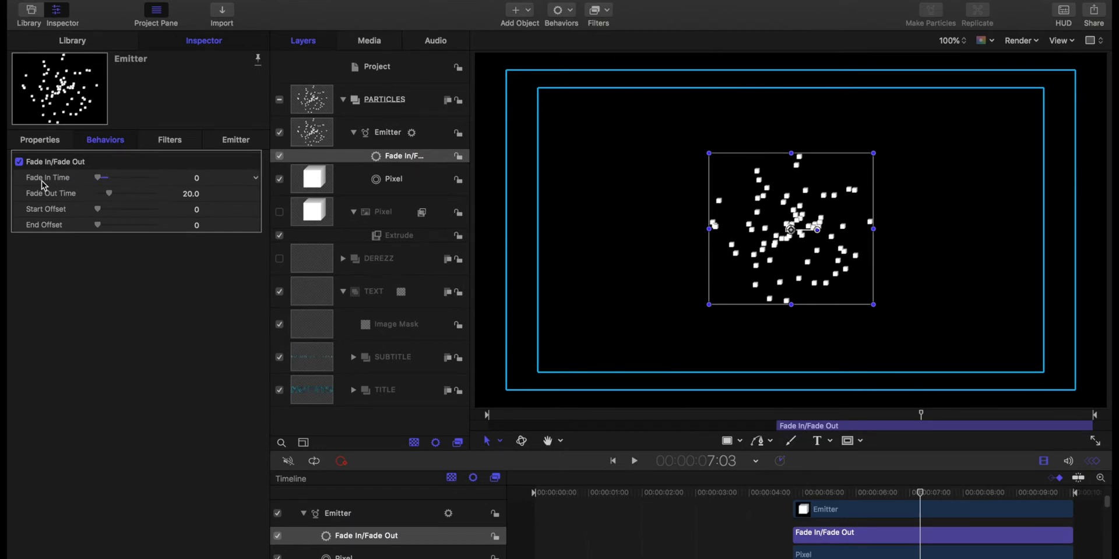
pyautogui.click(110, 197)
pyautogui.moveTo(109, 199); pyautogui.dragTo(104, 200)
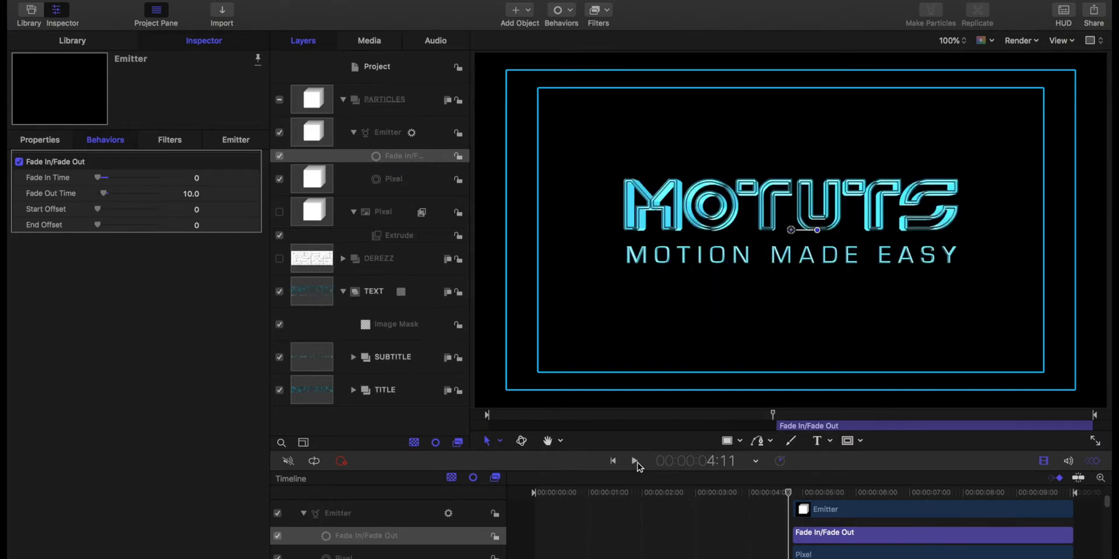
# Step: Play the title's derezz transition together with the particles and scrub back over the emitter's start
pyautogui.click(636, 461)
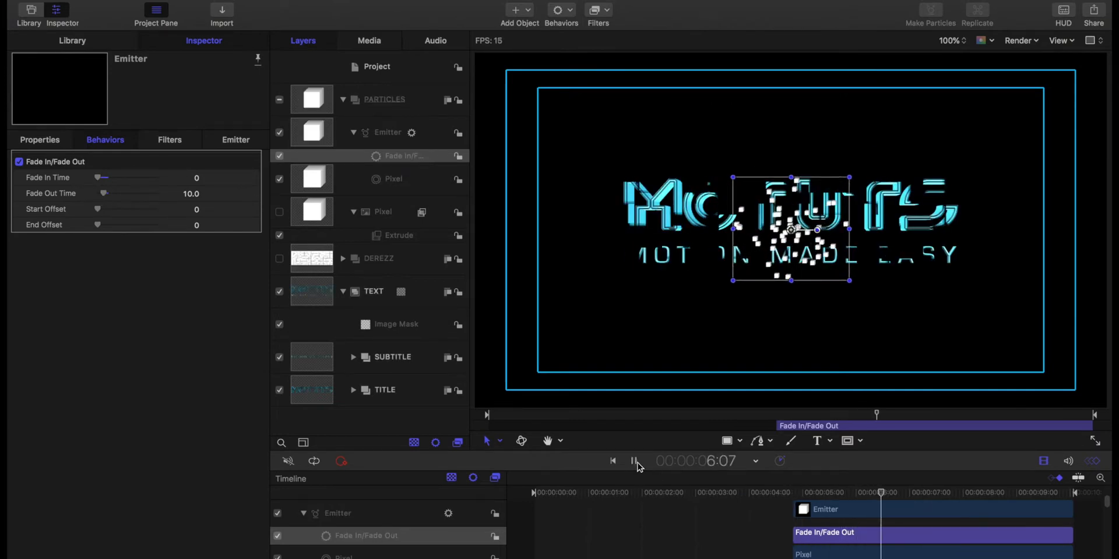
pyautogui.click(635, 462)
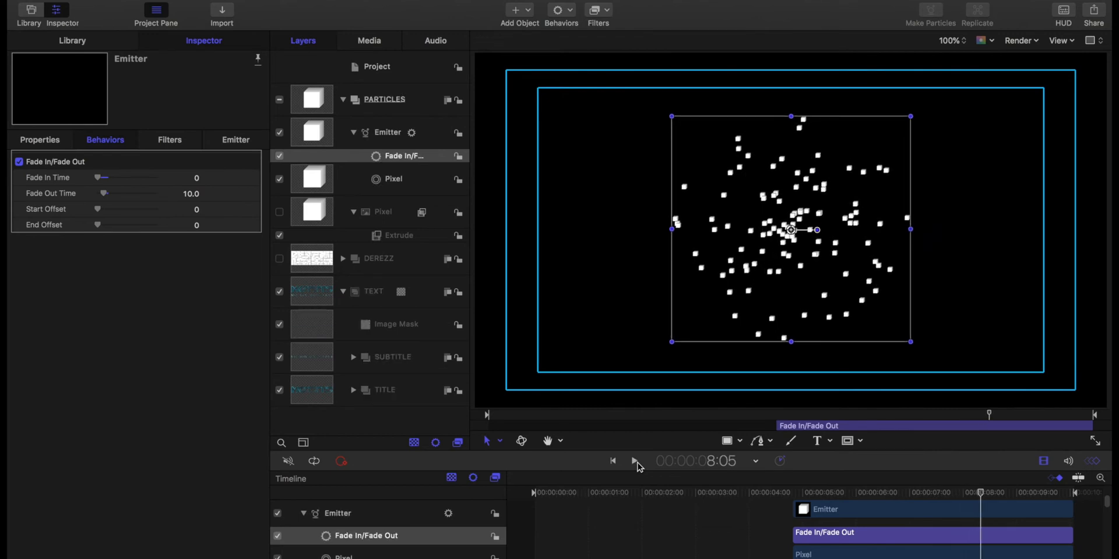
pyautogui.click(791, 493)
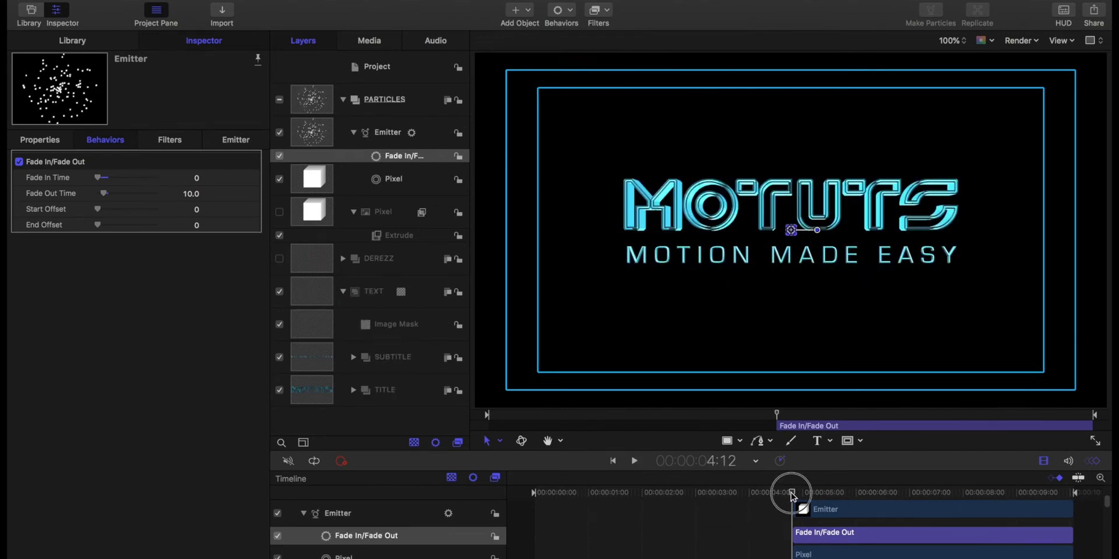
pyautogui.moveTo(793, 496); pyautogui.dragTo(806, 462)
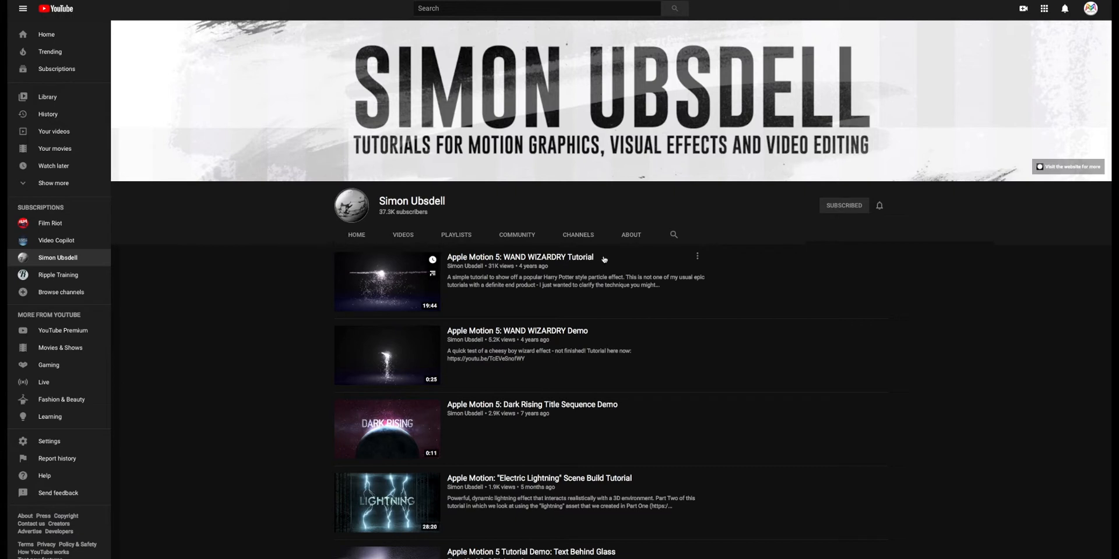
# Step: Open the Apple Motion 5: WAND WIZARDRY Tutorial video on YouTube and skim through its opening
pyautogui.click(402, 269)
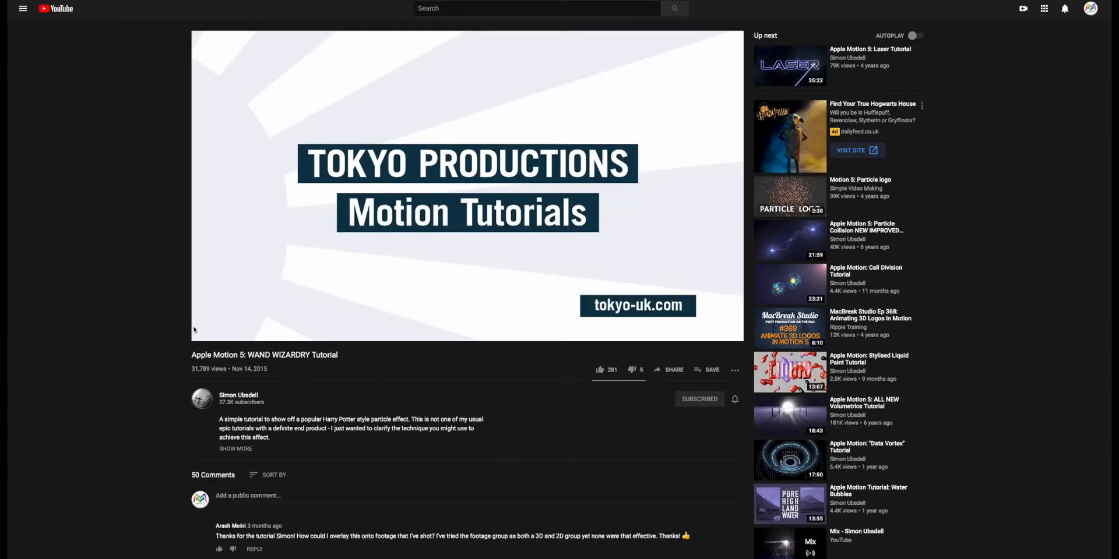
pyautogui.click(201, 325)
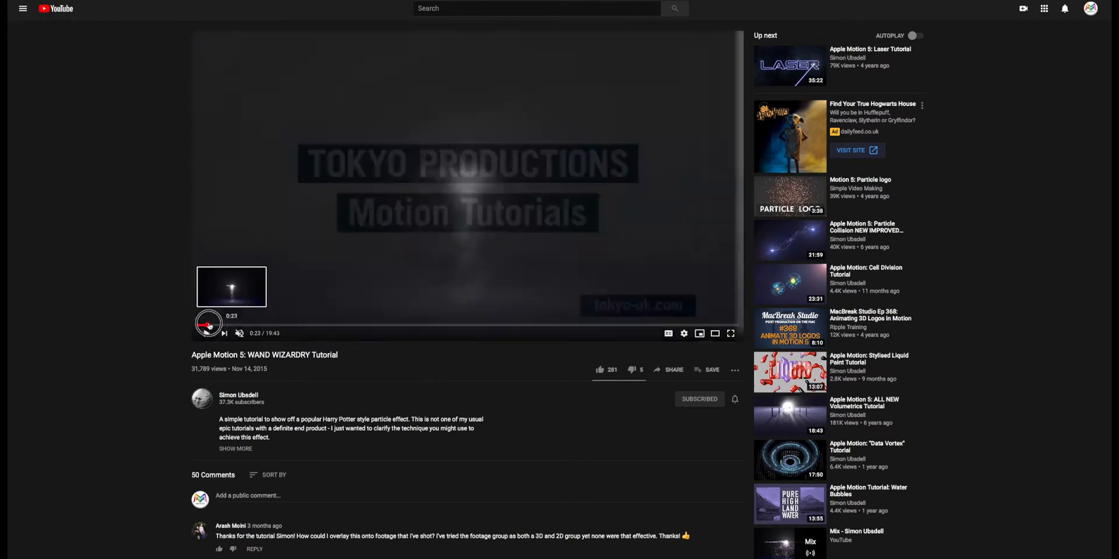
pyautogui.click(212, 325)
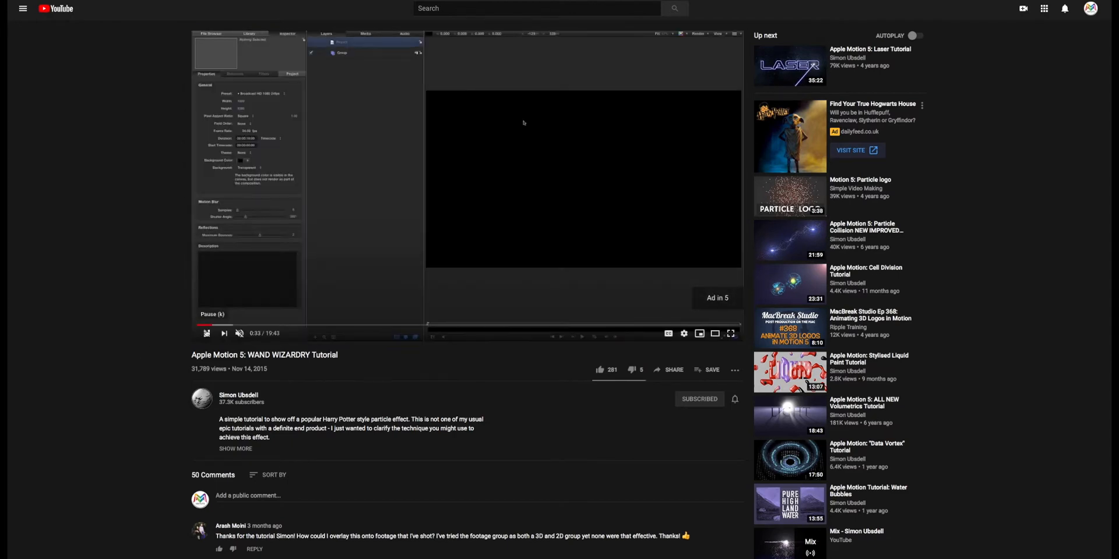
pyautogui.click(205, 332)
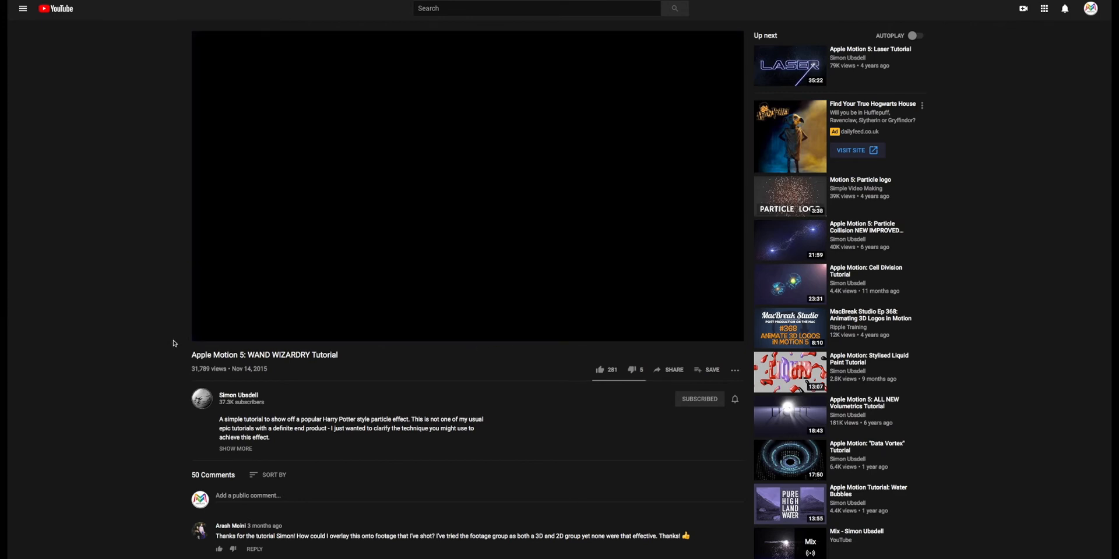
pyautogui.click(207, 335)
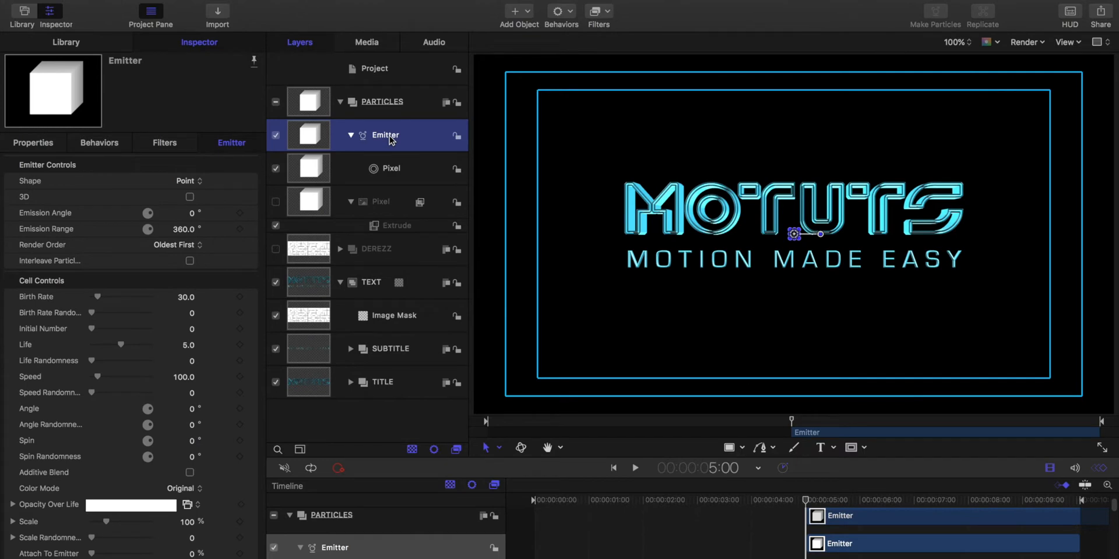
# Step: Change the Emitter's shape to Image with the TEXT group as source and Random Fill arrangement, and scrub through the result
pyautogui.moveTo(806, 501)
pyautogui.mouseDown()
pyautogui.moveTo(1088, 491)
pyautogui.moveTo(816, 483)
pyautogui.moveTo(1045, 485)
pyautogui.moveTo(1012, 477)
pyautogui.moveTo(782, 477)
pyautogui.moveTo(1101, 481)
pyautogui.moveTo(837, 470)
pyautogui.moveTo(811, 487)
pyautogui.mouseUp()
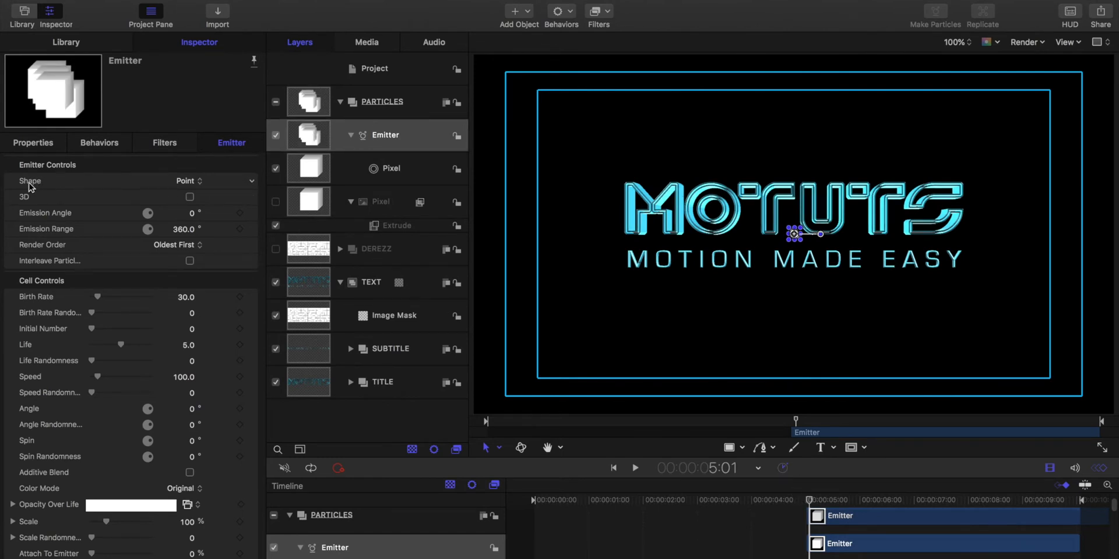
pyautogui.click(195, 184)
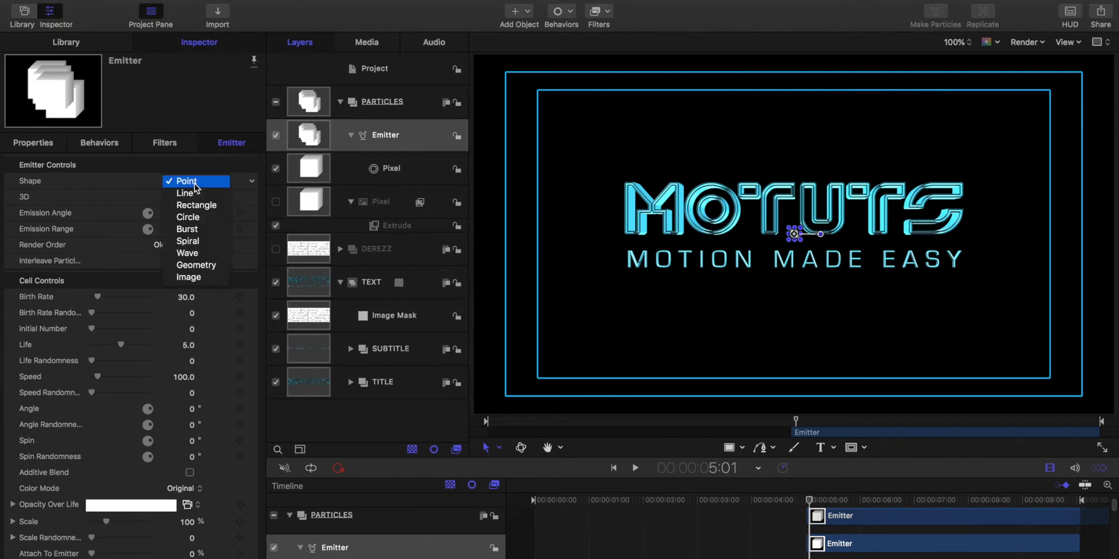
pyautogui.click(197, 279)
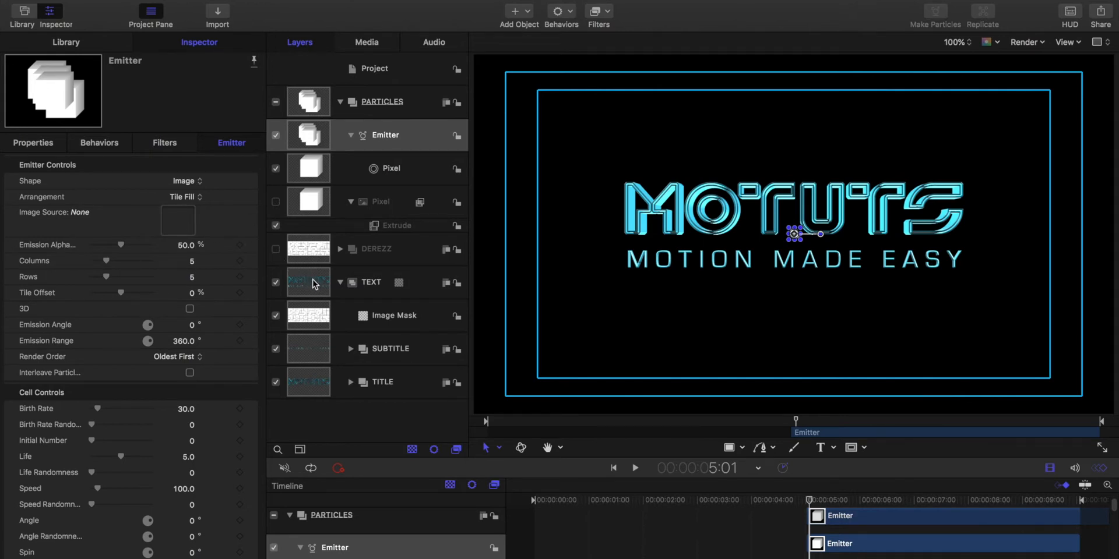
pyautogui.moveTo(313, 284); pyautogui.dragTo(176, 225)
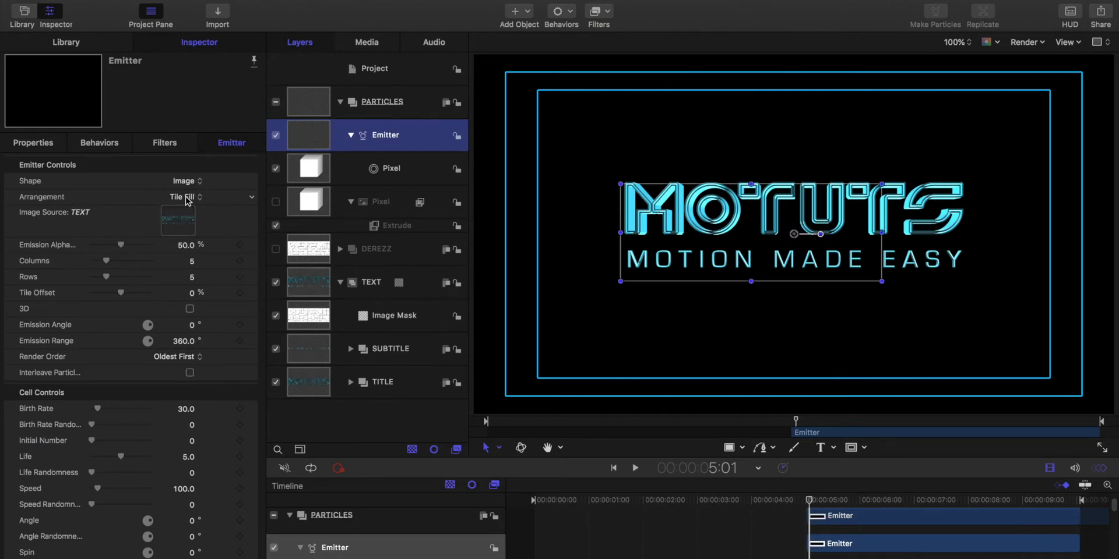
pyautogui.click(185, 198)
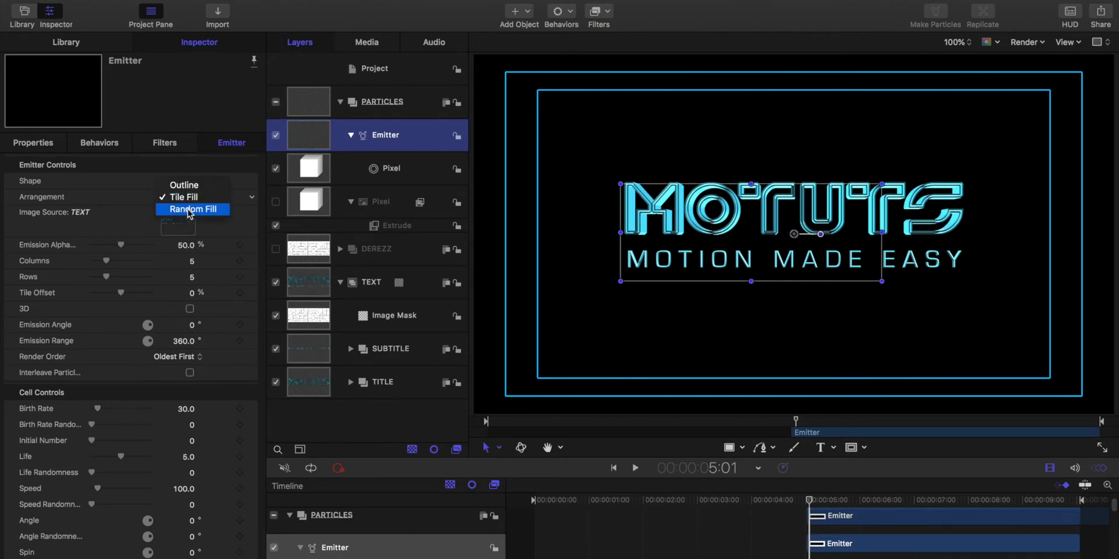
pyautogui.click(190, 209)
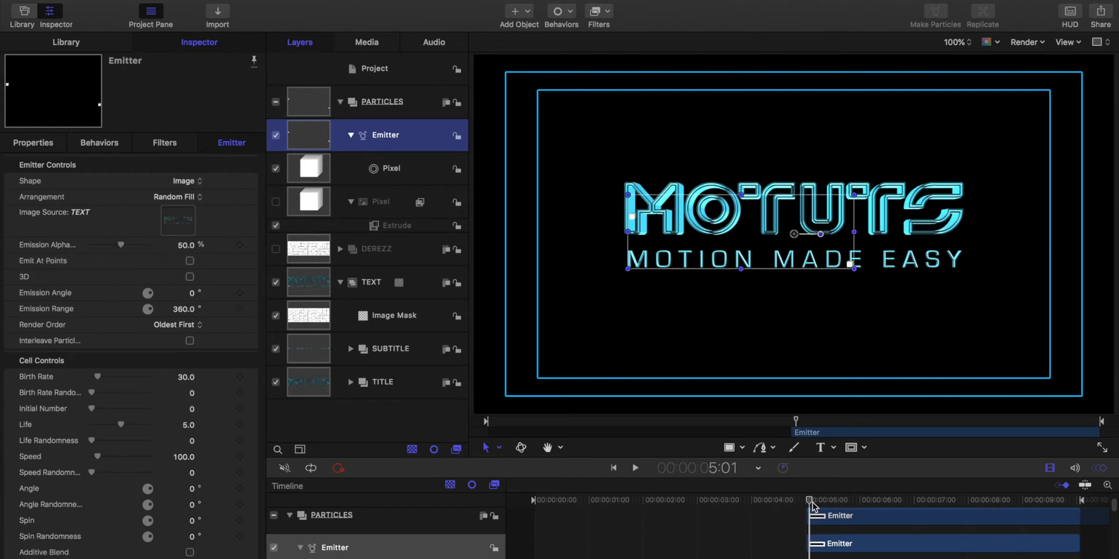
pyautogui.moveTo(813, 501); pyautogui.dragTo(939, 467)
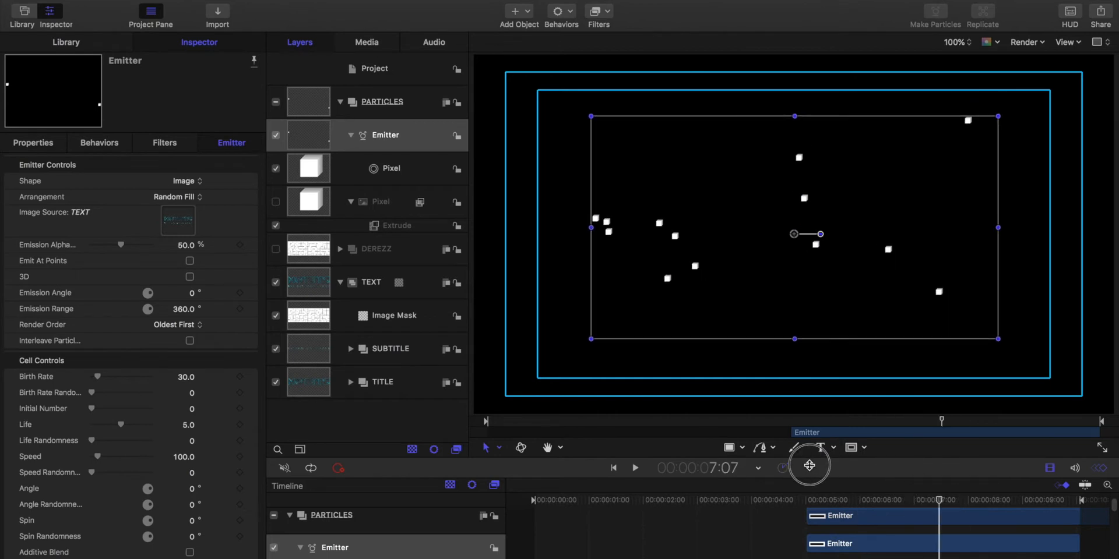
pyautogui.moveTo(809, 466); pyautogui.dragTo(816, 498)
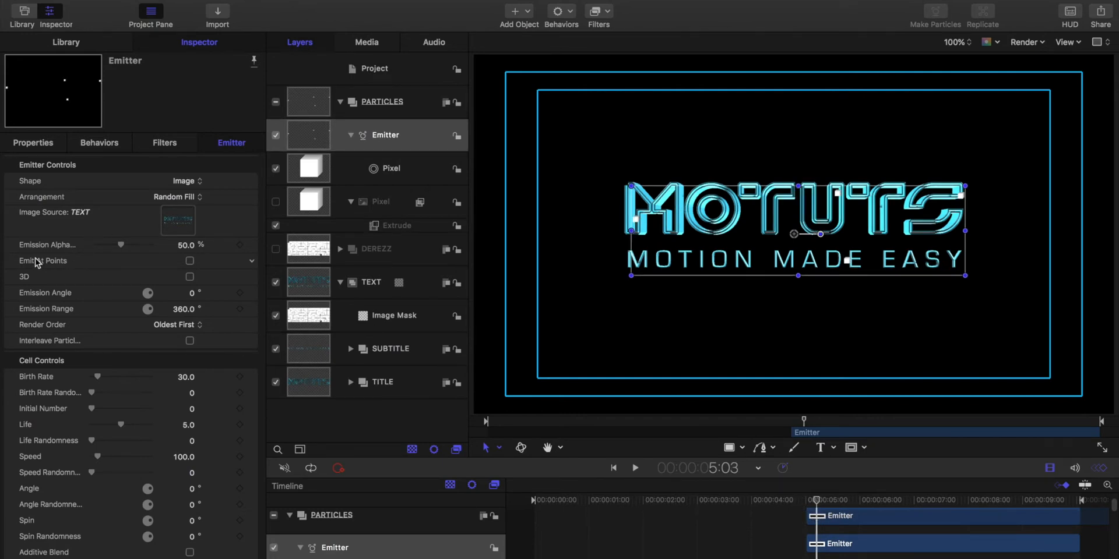
# Step: Make the Emitter 3D and set Emission Latitude to 350°, Emission Longitude to 0° and Emission Range to 177°
pyautogui.click(189, 277)
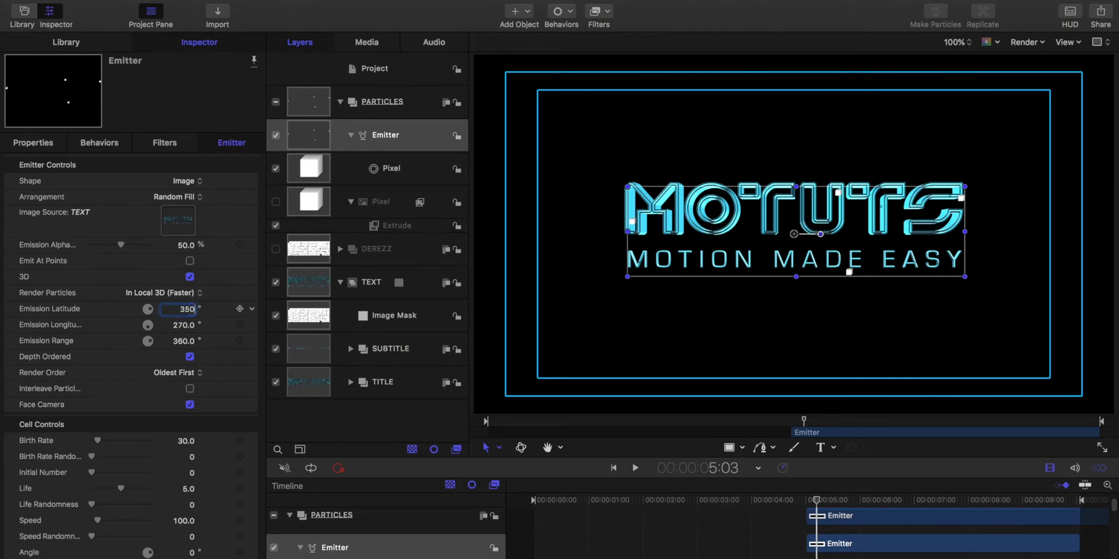
pyautogui.press('Return')
pyautogui.click(185, 325)
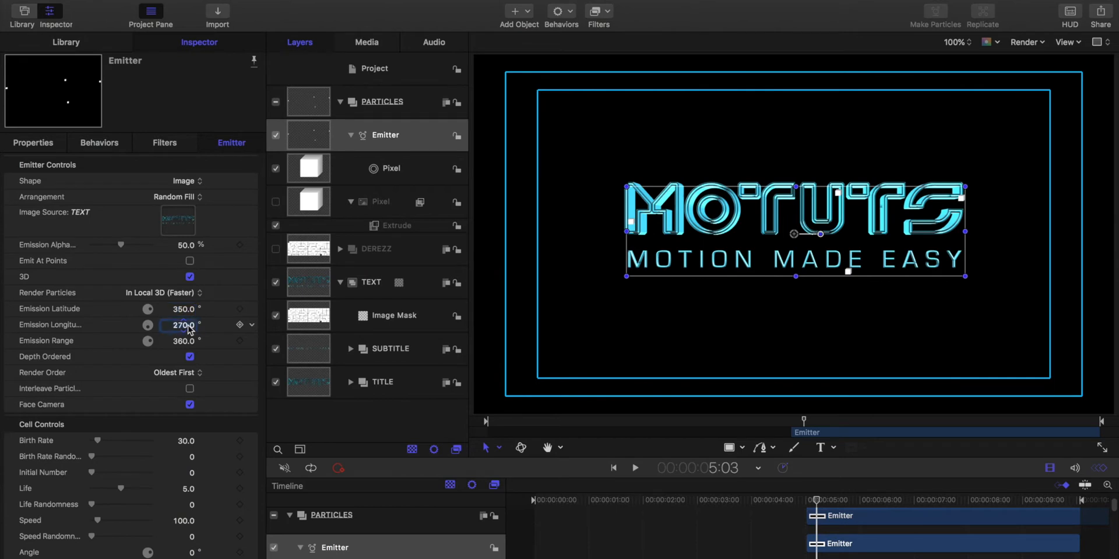
pyautogui.write('0')
pyautogui.press('Return')
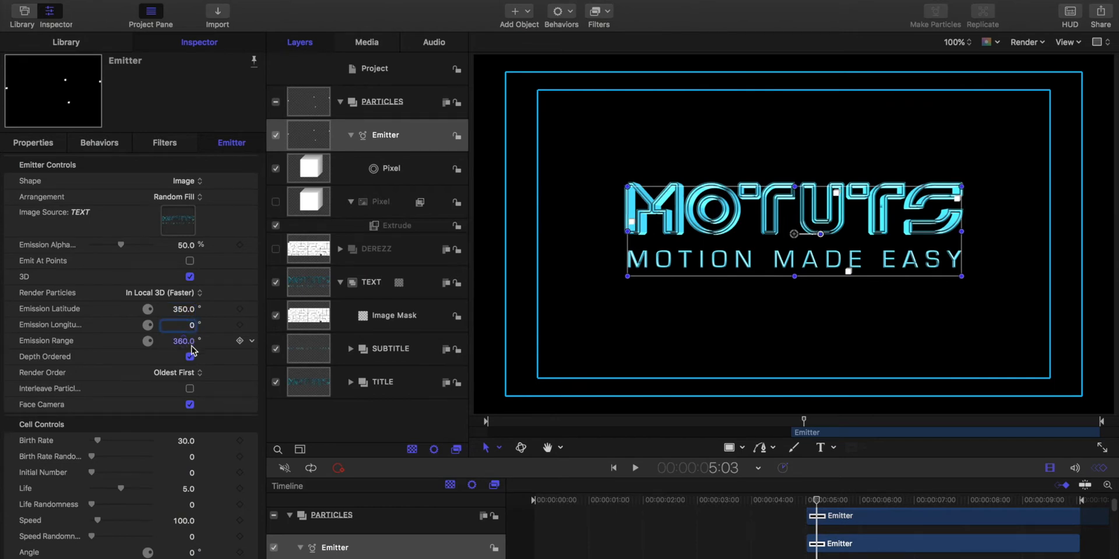
pyautogui.click(186, 342)
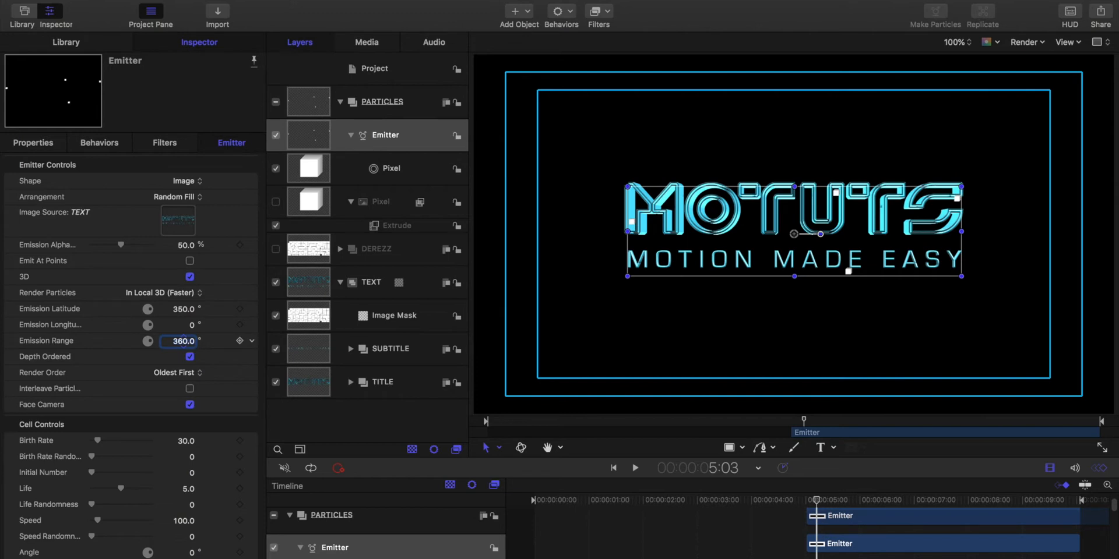
pyautogui.write('177')
pyautogui.press('Return')
# Step: Move the playhead to 6:07, turn on Interleave Particles and set the Emitter's Birth Rate to 3000
pyautogui.moveTo(816, 502); pyautogui.dragTo(884, 469)
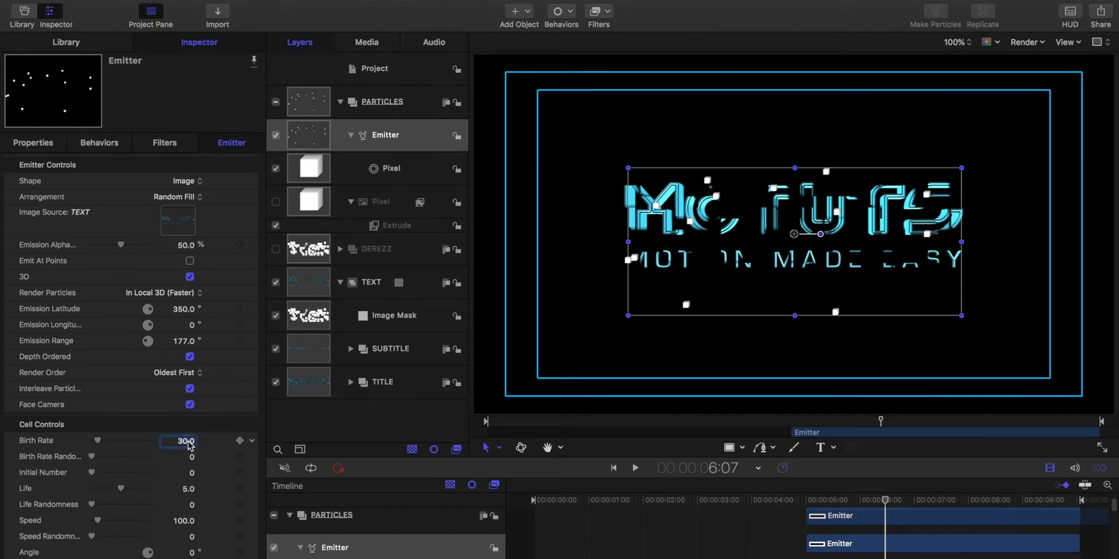
pyautogui.write('3')
pyautogui.press('Return')
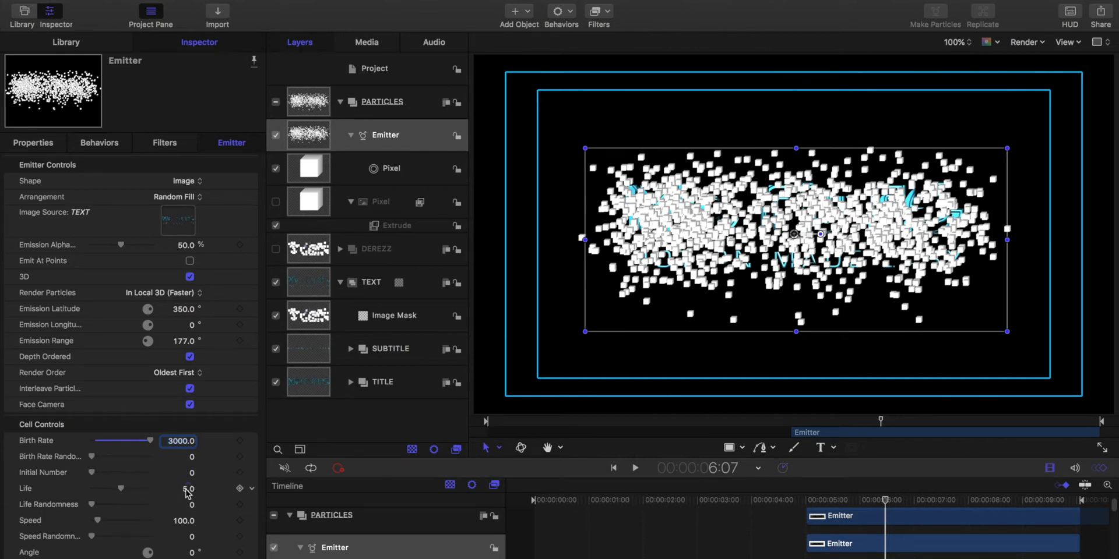
# Step: Set the particles' Life to 20 and Life Randomness to 5
pyautogui.click(187, 490)
pyautogui.write('20')
pyautogui.press('Return')
pyautogui.click(192, 505)
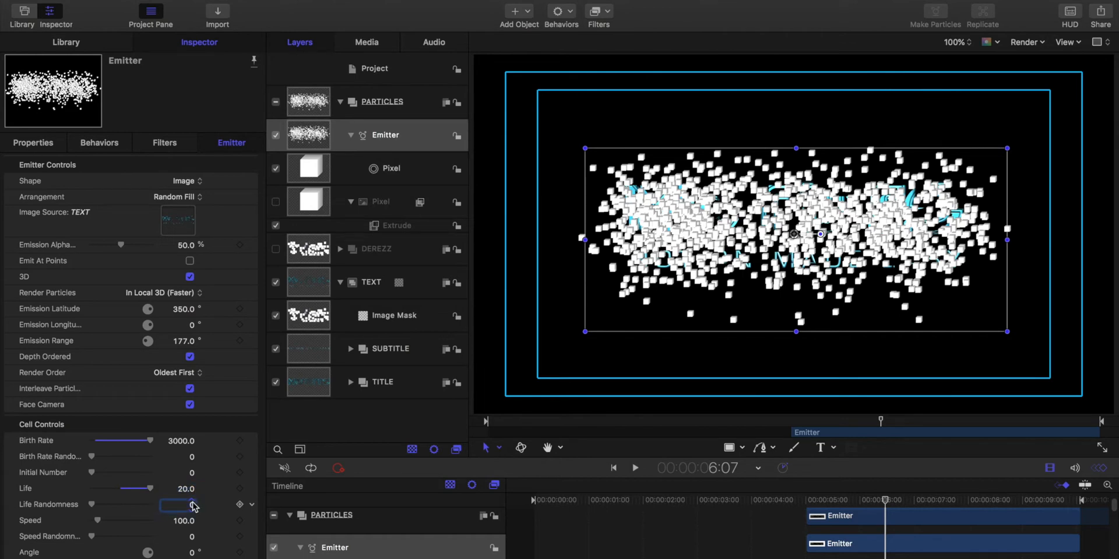
pyautogui.write('5')
# Step: Set the particles' Speed to 1000, Angle to 45° and Speed Randomness to 15
pyautogui.press('Tab')
pyautogui.write('1000')
pyautogui.press('Return')
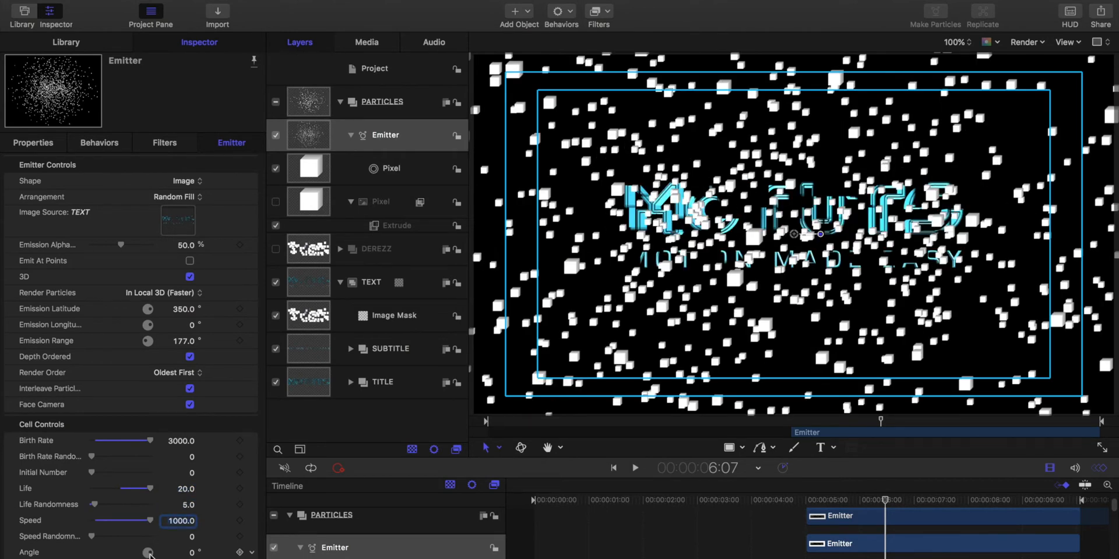
pyautogui.click(193, 554)
pyautogui.press('Return')
pyautogui.click(194, 537)
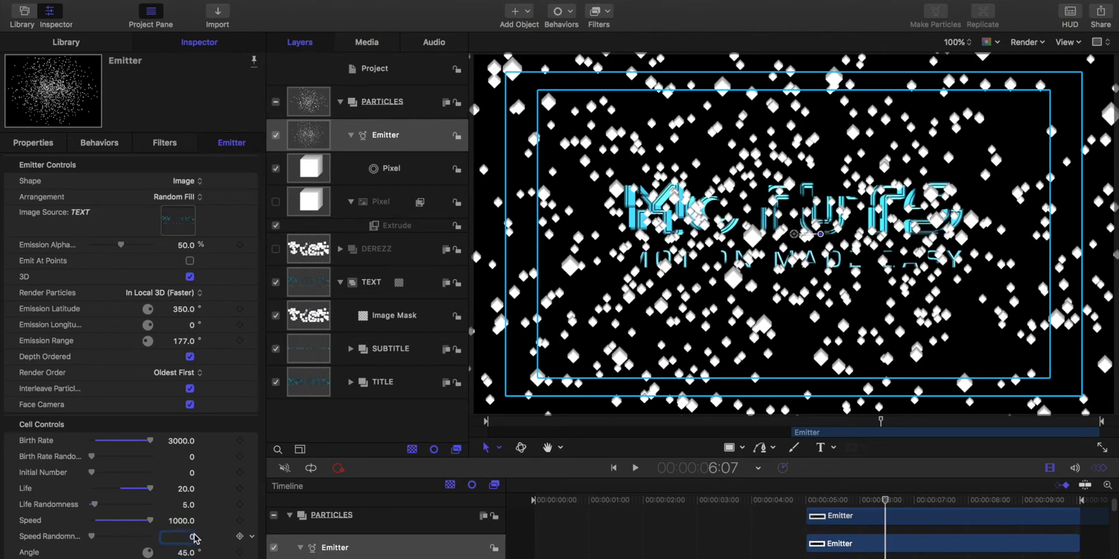
pyautogui.write('15')
pyautogui.press('Return')
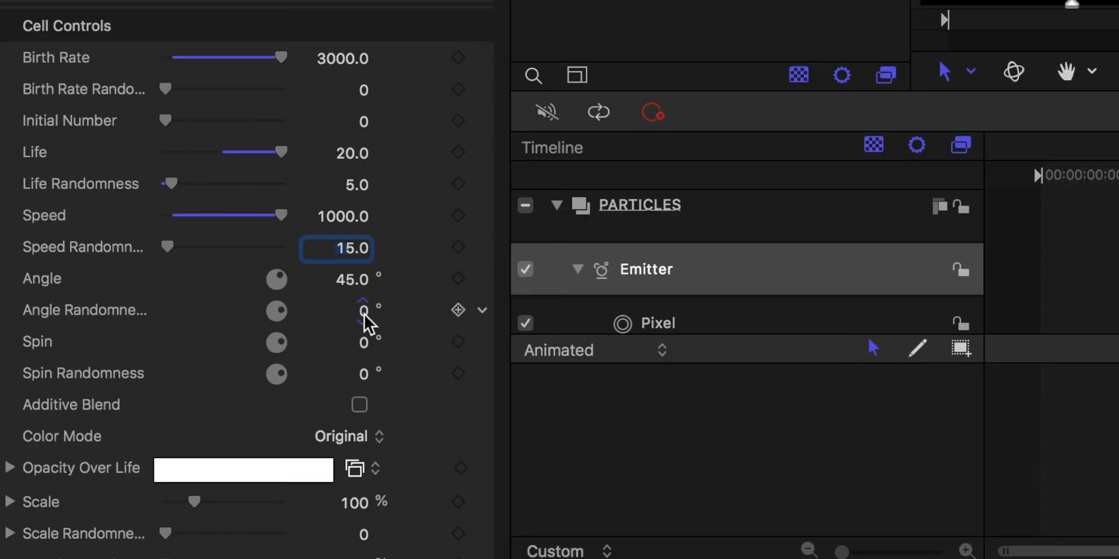
# Step: Set Angle Randomness to 5°, Spin to 3° and Spin Randomness to 6°, and enable Additive Blend
pyautogui.click(192, 558)
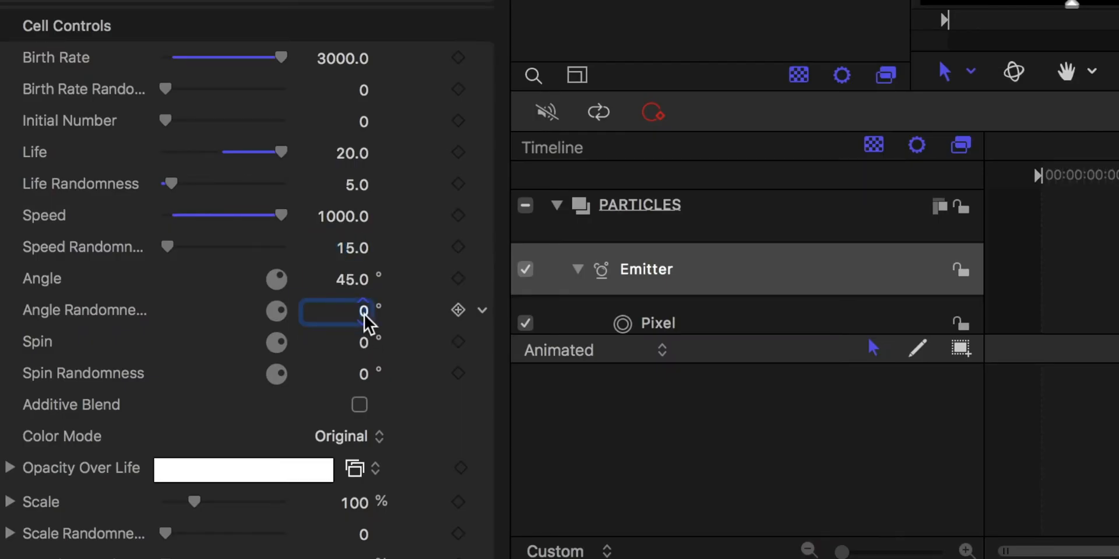
pyautogui.write('5.')
pyautogui.click(369, 344)
pyautogui.write('3')
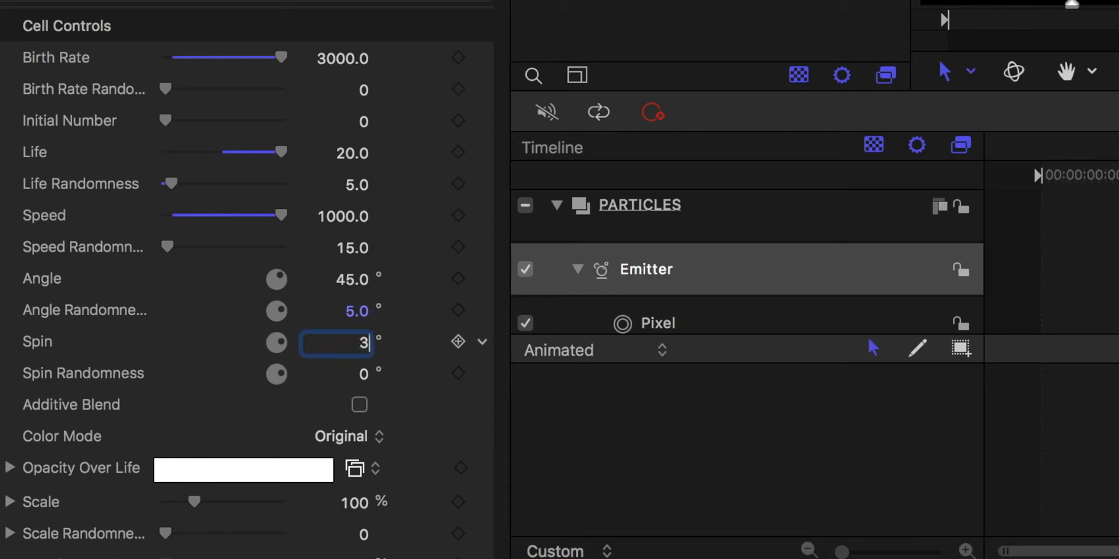
pyautogui.click(365, 376)
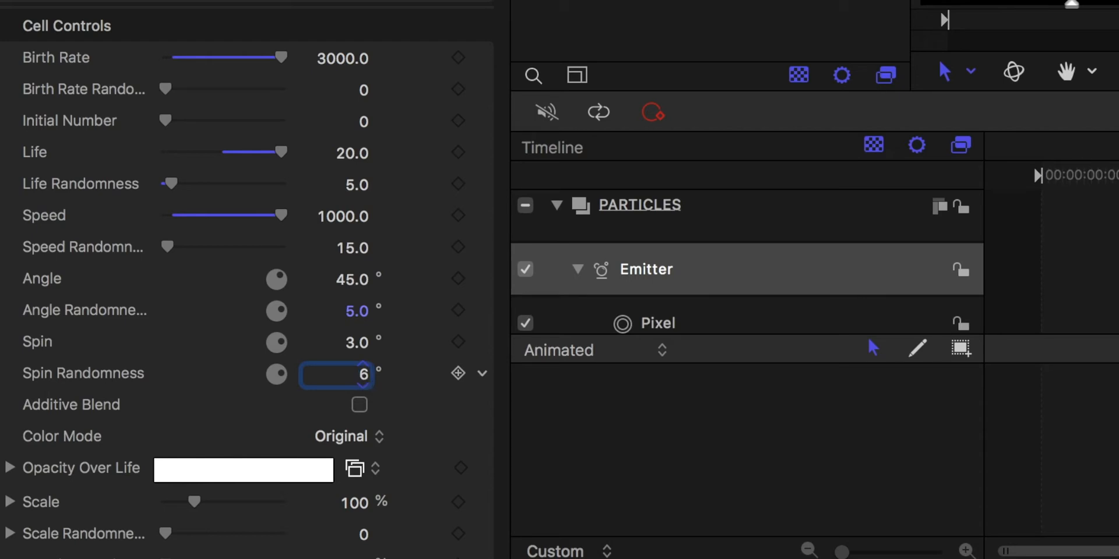
pyautogui.write('6')
pyautogui.press('Return')
pyautogui.click(359, 404)
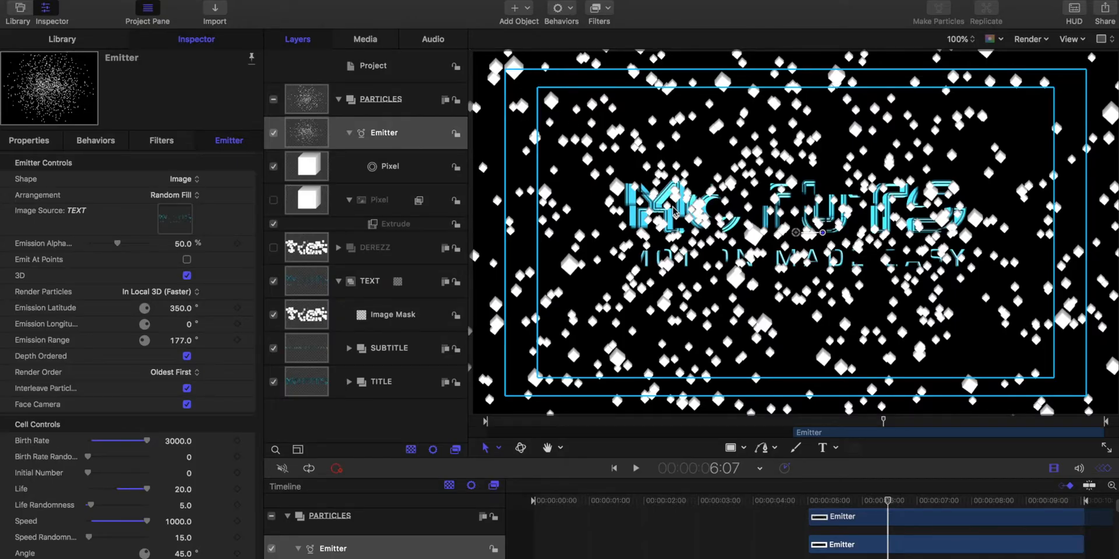
# Step: Set the particles' Scale to 50% and Scale Randomness to 5, scrubbing around the Emitter's start to check the look
pyautogui.moveTo(820, 499); pyautogui.dragTo(888, 508)
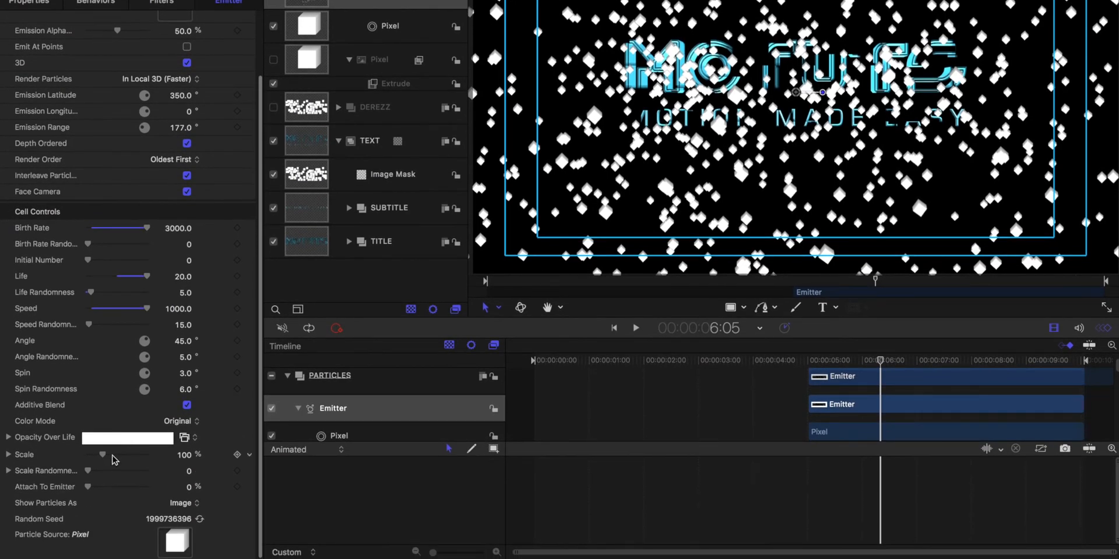
pyautogui.moveTo(102, 459); pyautogui.dragTo(98, 460)
pyautogui.click(186, 458)
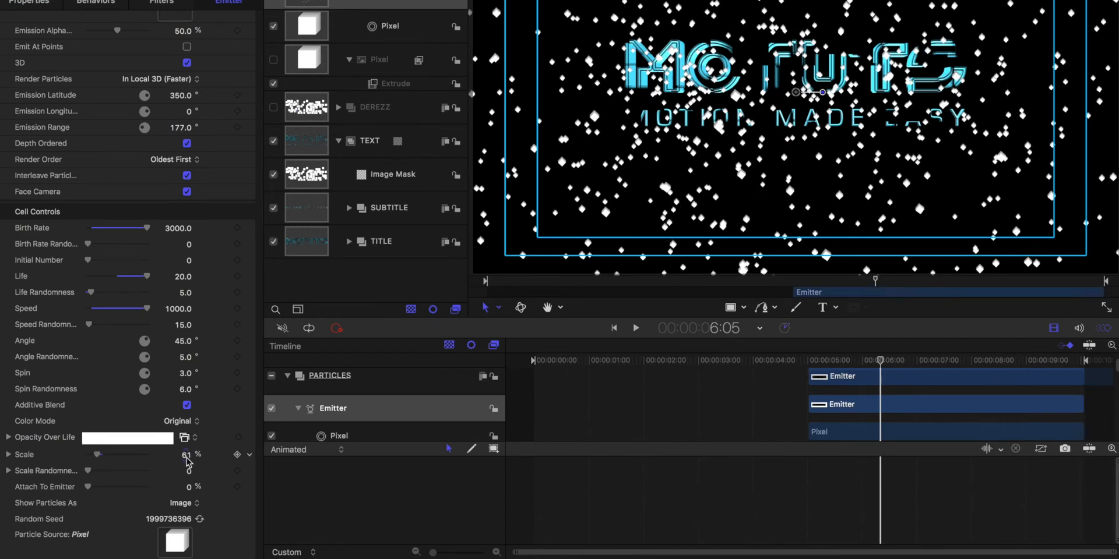
pyautogui.write('50')
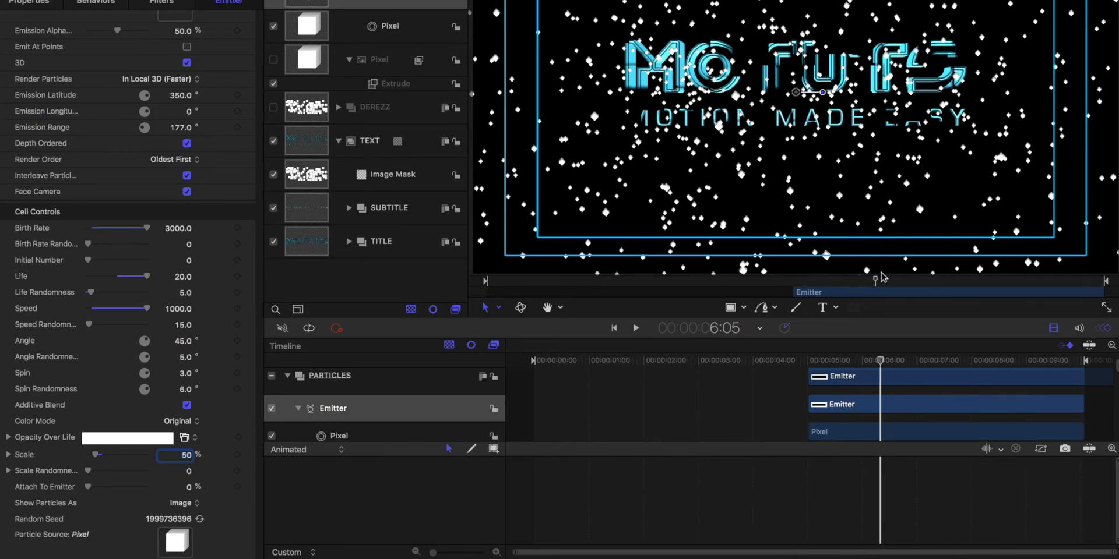
pyautogui.moveTo(878, 361)
pyautogui.mouseDown()
pyautogui.moveTo(822, 361)
pyautogui.moveTo(866, 362)
pyautogui.mouseUp()
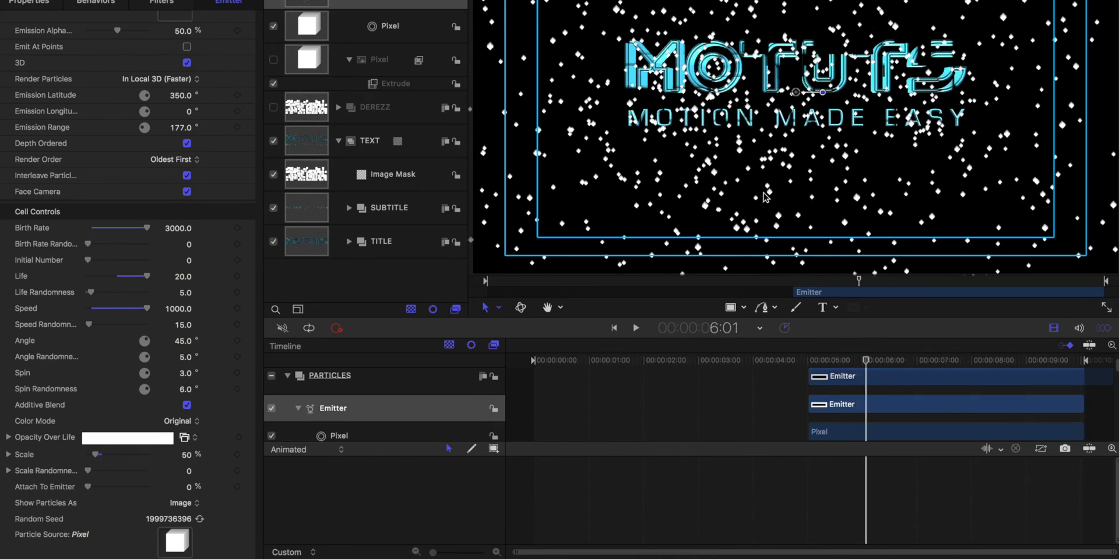
pyautogui.click(811, 360)
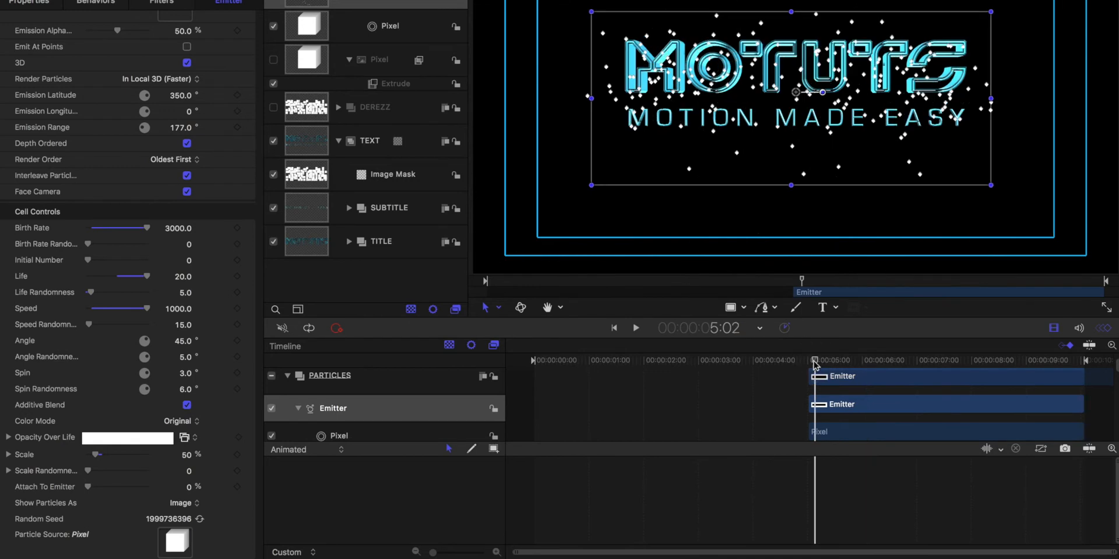
pyautogui.click(189, 472)
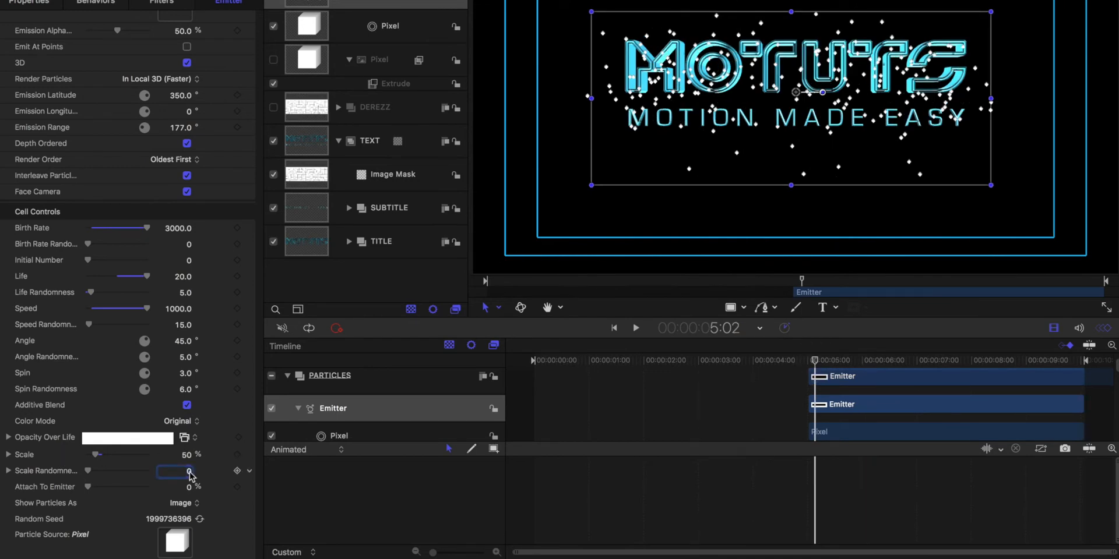
pyautogui.write('5')
pyautogui.moveTo(816, 362); pyautogui.dragTo(810, 363)
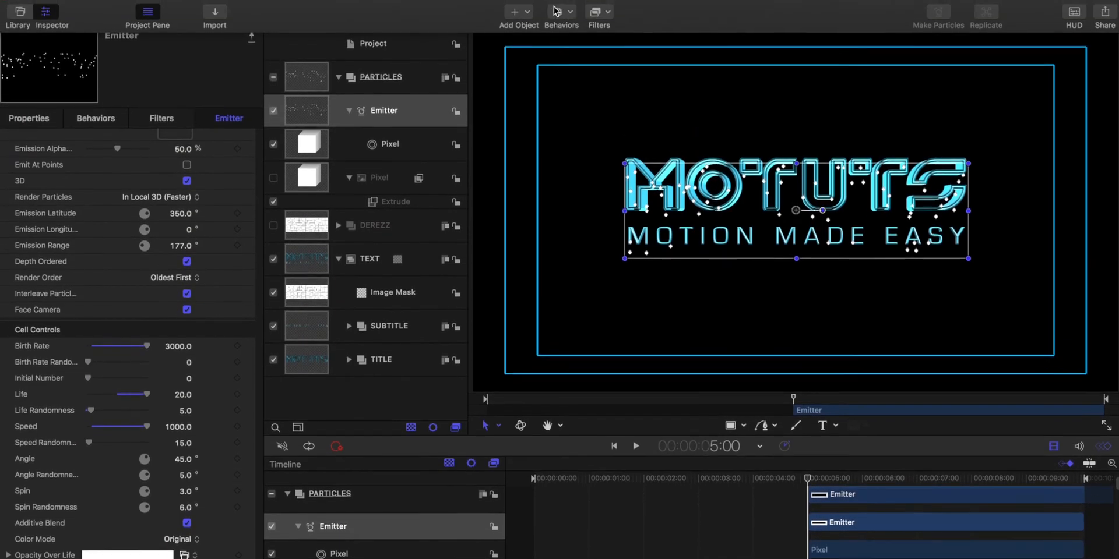
# Step: Add a Gravity simulation behavior to the Emitter and set its Acceleration to 100
pyautogui.click(572, 24)
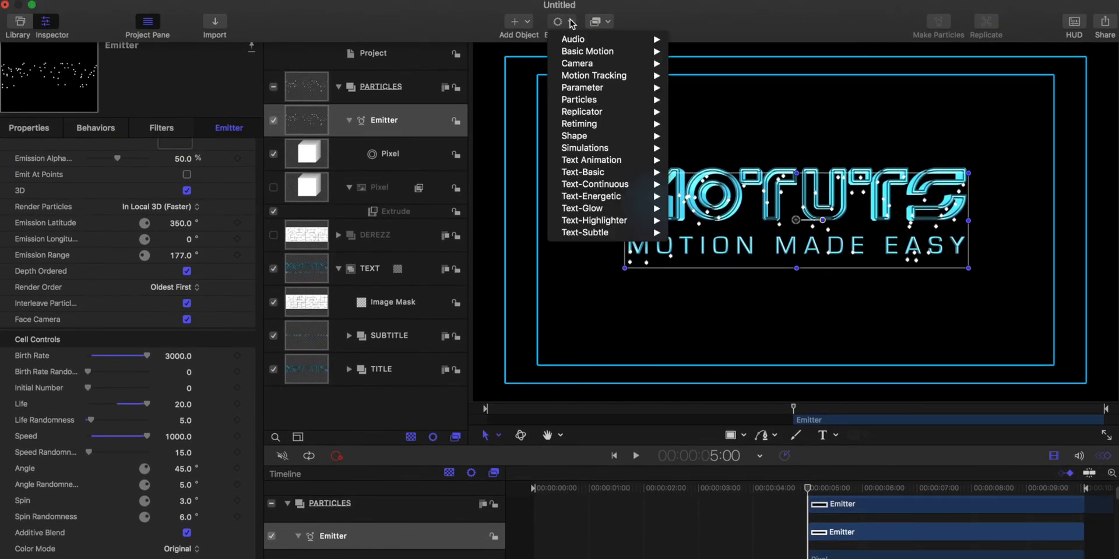
pyautogui.moveTo(583, 150)
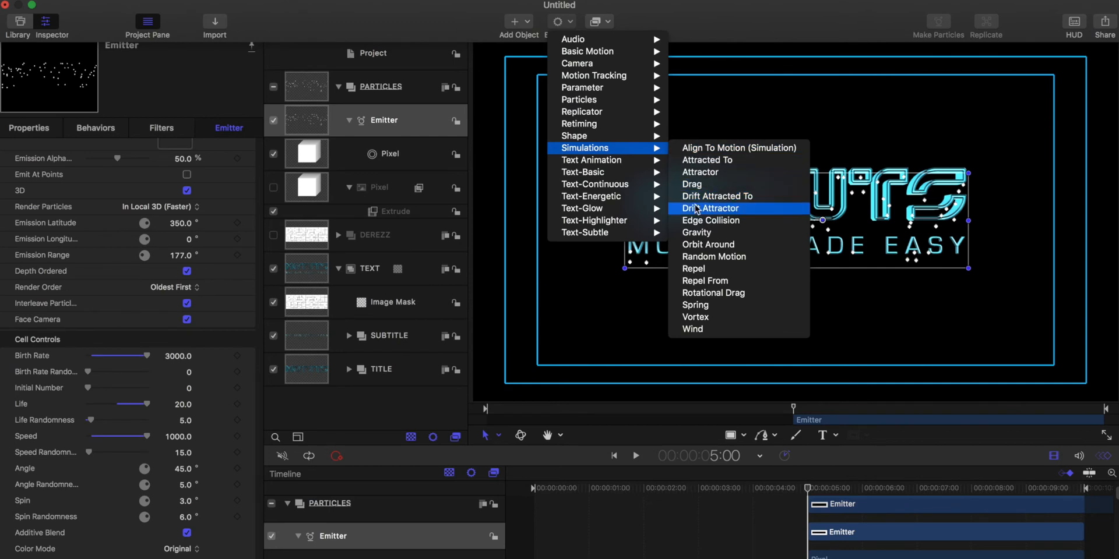
pyautogui.click(695, 234)
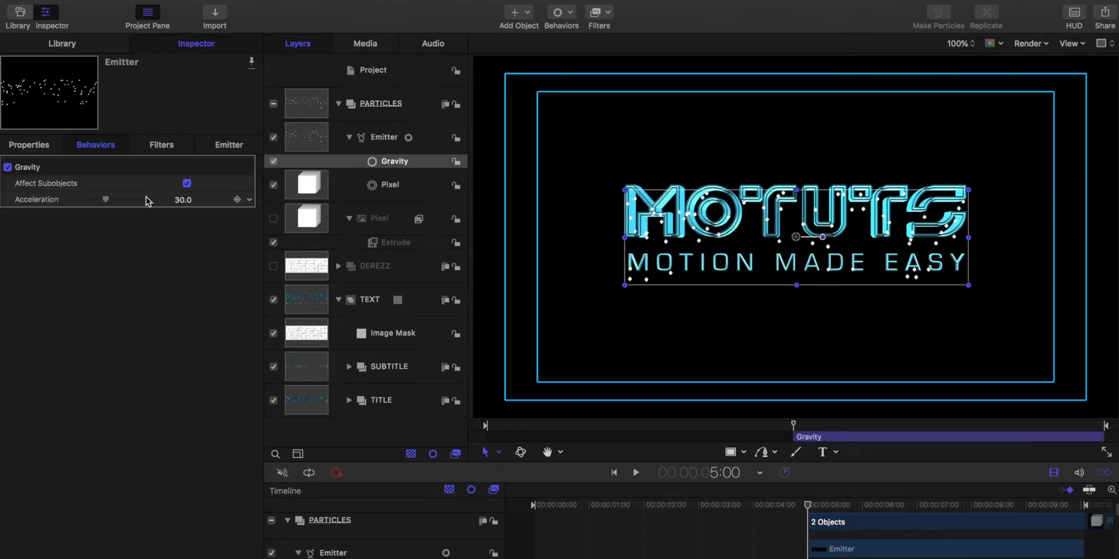
pyautogui.moveTo(105, 200); pyautogui.dragTo(210, 210)
# Step: Set the Emitter's Speed to 100 and scrub through the falling particles, stopping at 6:12
pyautogui.moveTo(808, 505); pyautogui.dragTo(1084, 505)
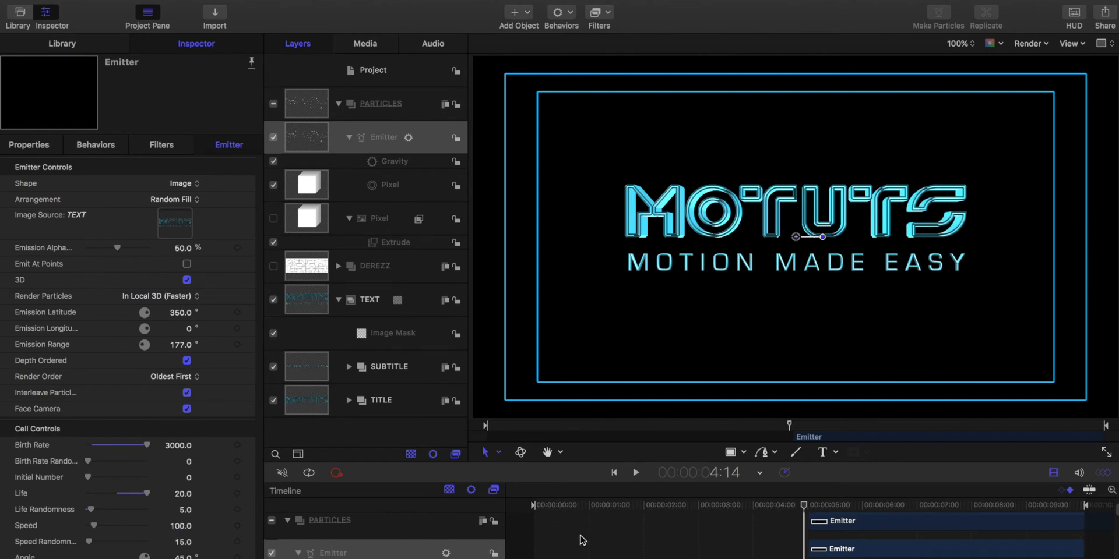
pyautogui.moveTo(805, 509); pyautogui.dragTo(1077, 506)
pyautogui.moveTo(982, 510); pyautogui.dragTo(906, 500)
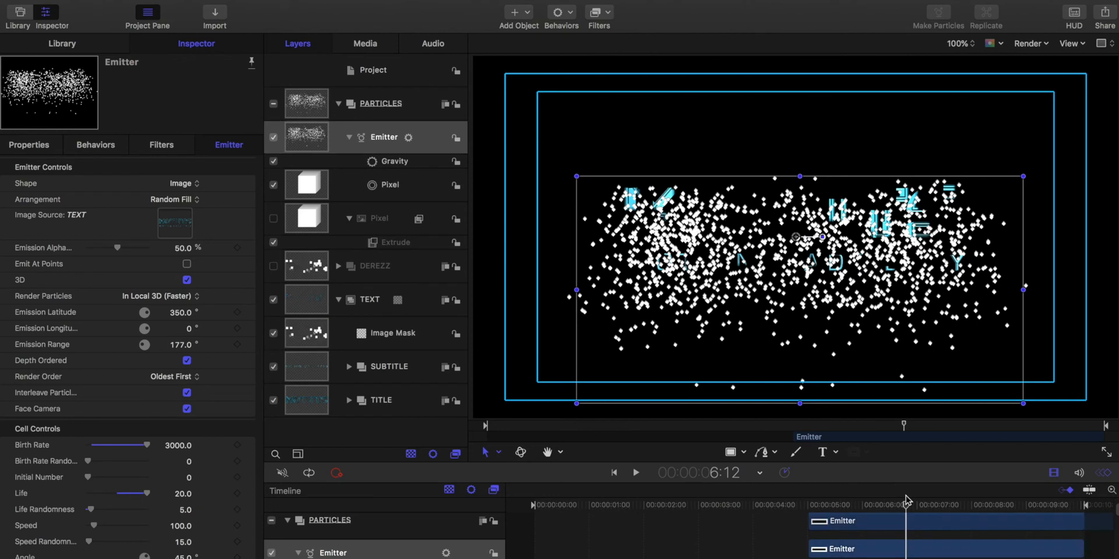
# Step: Add an Edge Collision simulation behavior to the Emitter and set its Bounce Strength to 3%
pyautogui.click(571, 15)
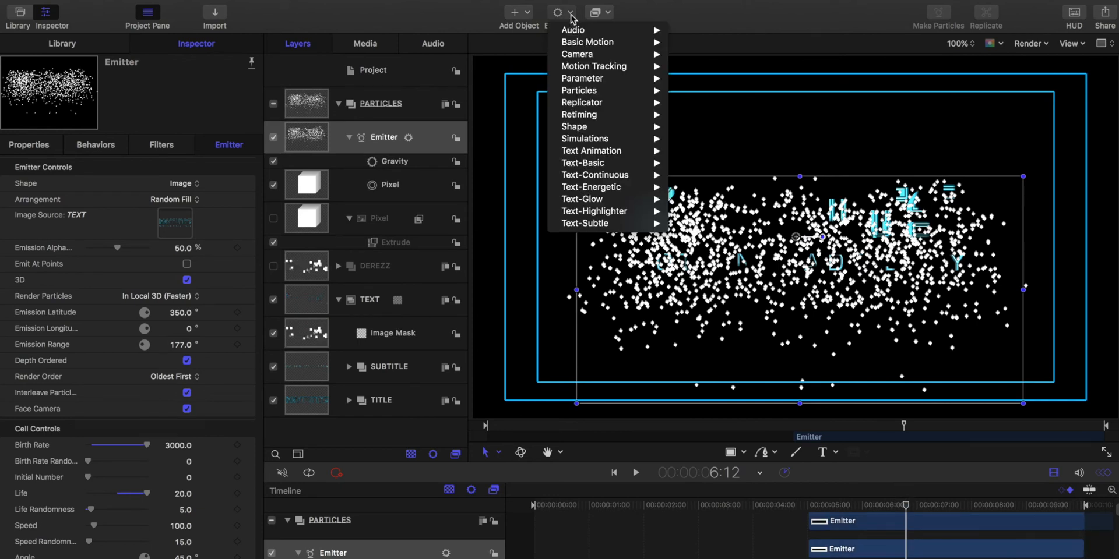
pyautogui.moveTo(585, 142)
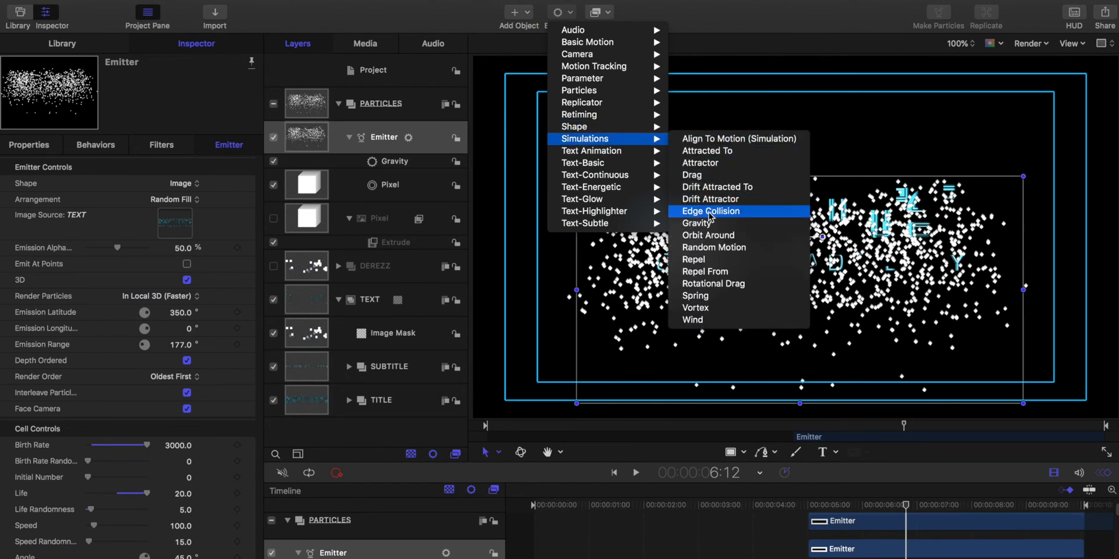
pyautogui.press('Escape')
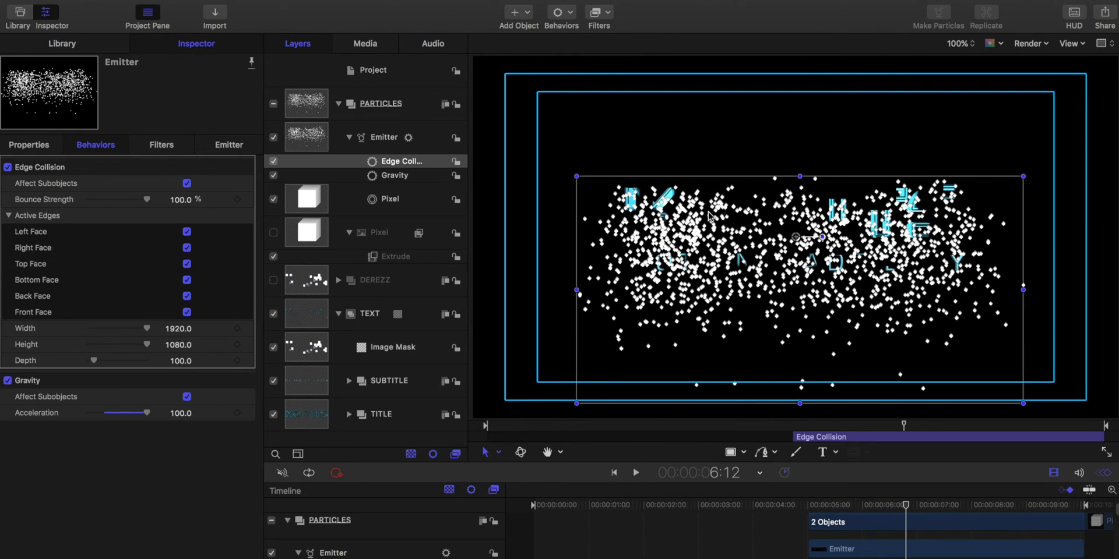
pyautogui.click(179, 201)
pyautogui.write('3')
pyautogui.press('Return')
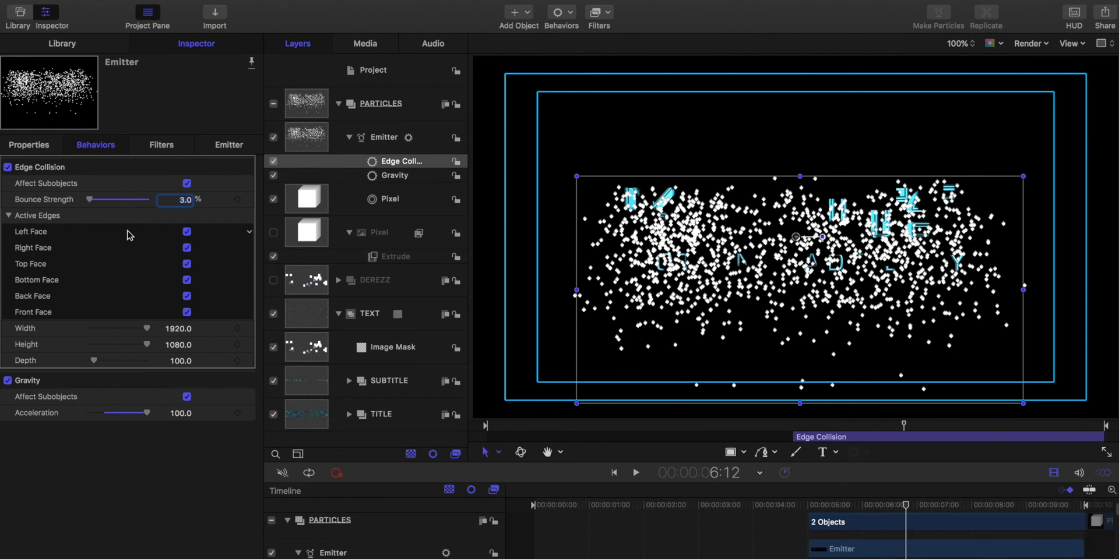
# Step: Deactivate the Left, Right, Back and Front faces of the Edge Collision and scrub from the Emitter's start to 6:03
pyautogui.click(187, 233)
pyautogui.click(186, 248)
pyautogui.click(187, 297)
pyautogui.click(187, 313)
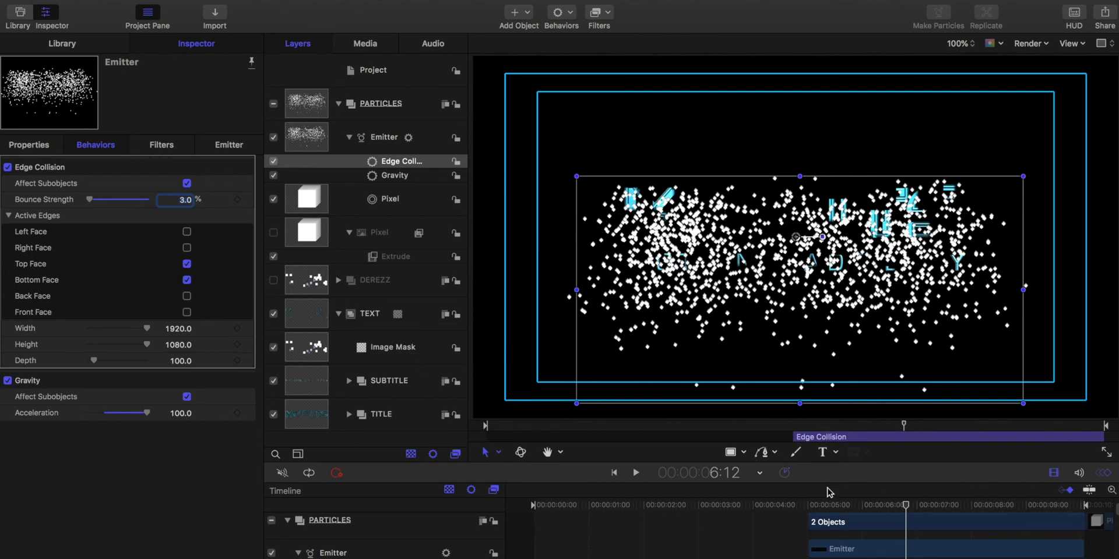
pyautogui.moveTo(811, 505); pyautogui.dragTo(873, 507)
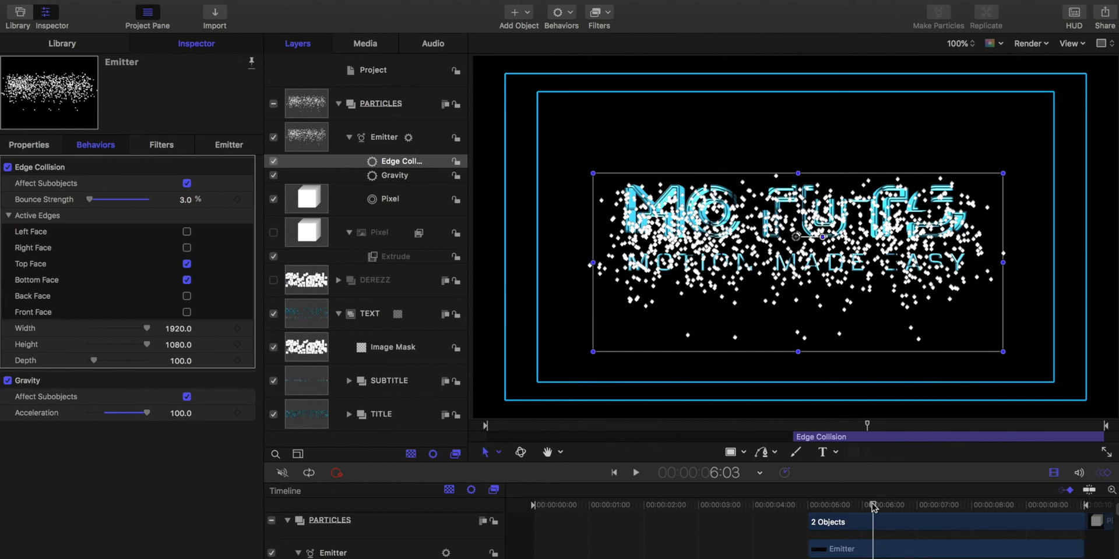
# Step: Set the Edge Collision's Width to 0, Height to 400 and Depth to 1000
pyautogui.click(183, 330)
pyautogui.press('BackSpace')
pyautogui.write('0')
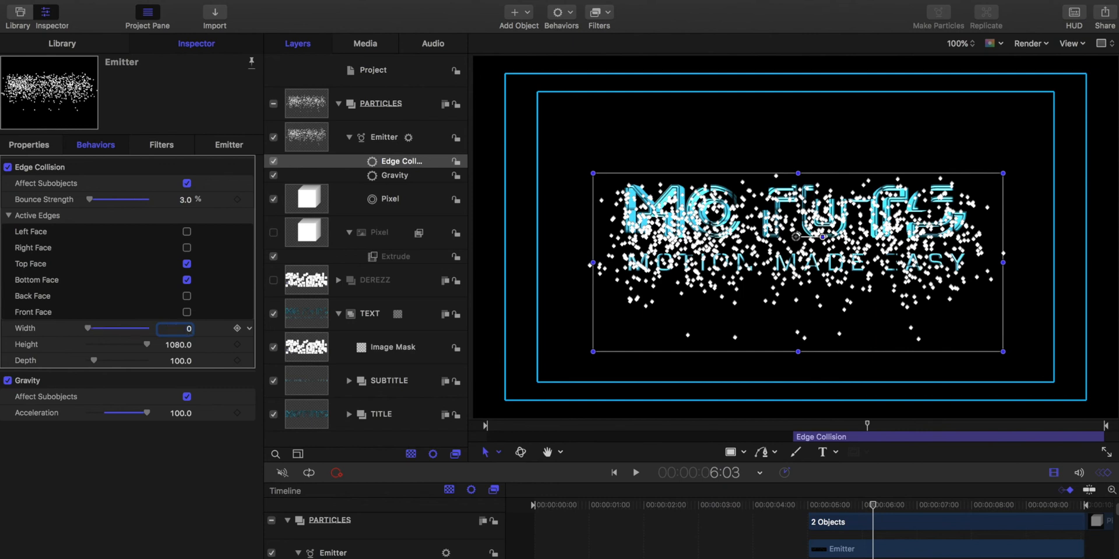
pyautogui.click(179, 348)
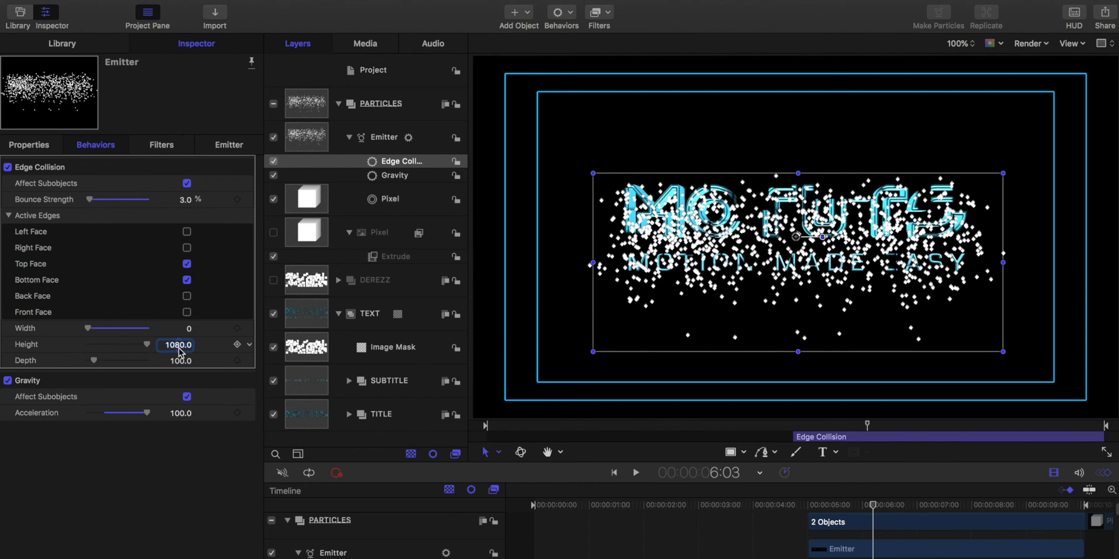
pyautogui.write('400')
pyautogui.press('Return')
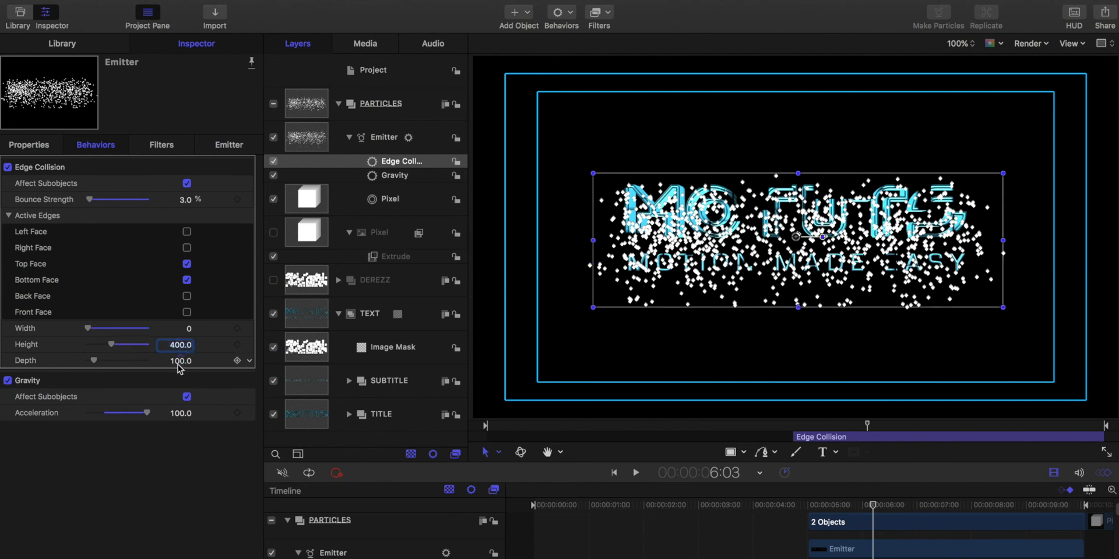
pyautogui.click(180, 361)
pyautogui.write('1000')
pyautogui.press('Return')
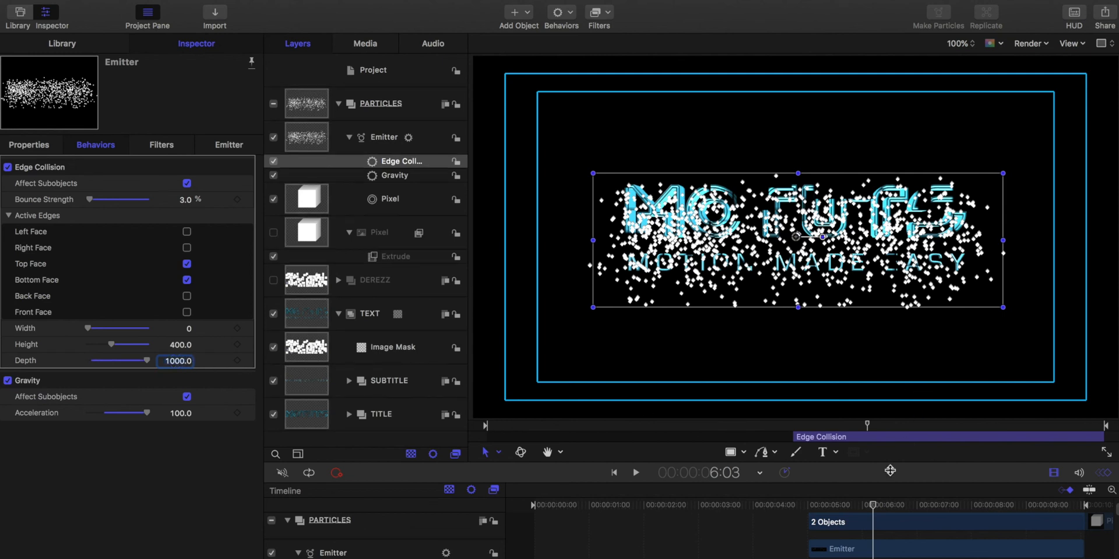
# Step: Scrub through the particles' landing to the end of the project, and play the whole animation from the beginning
pyautogui.click(836, 506)
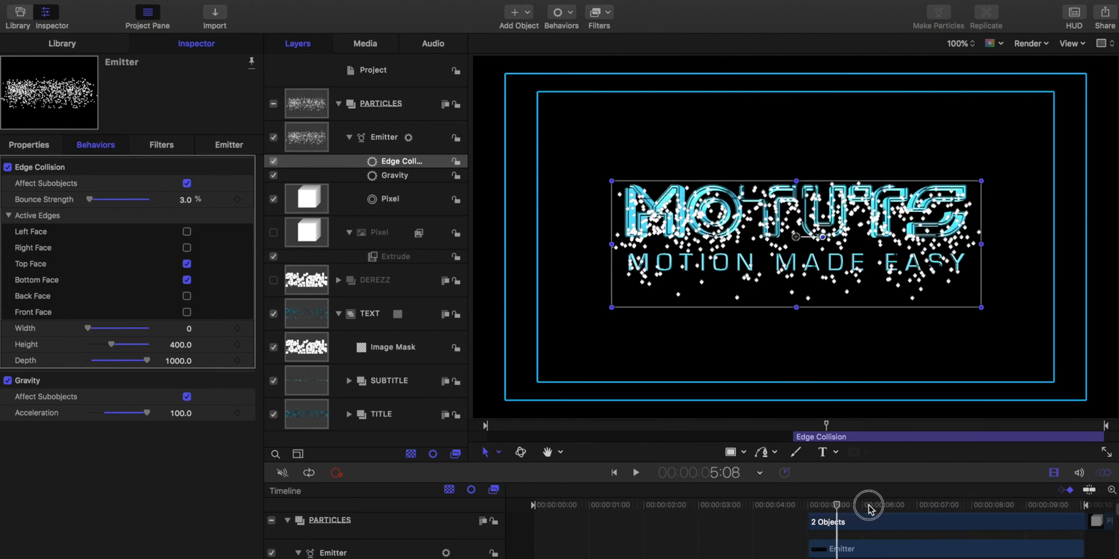
pyautogui.moveTo(868, 509); pyautogui.dragTo(1118, 491)
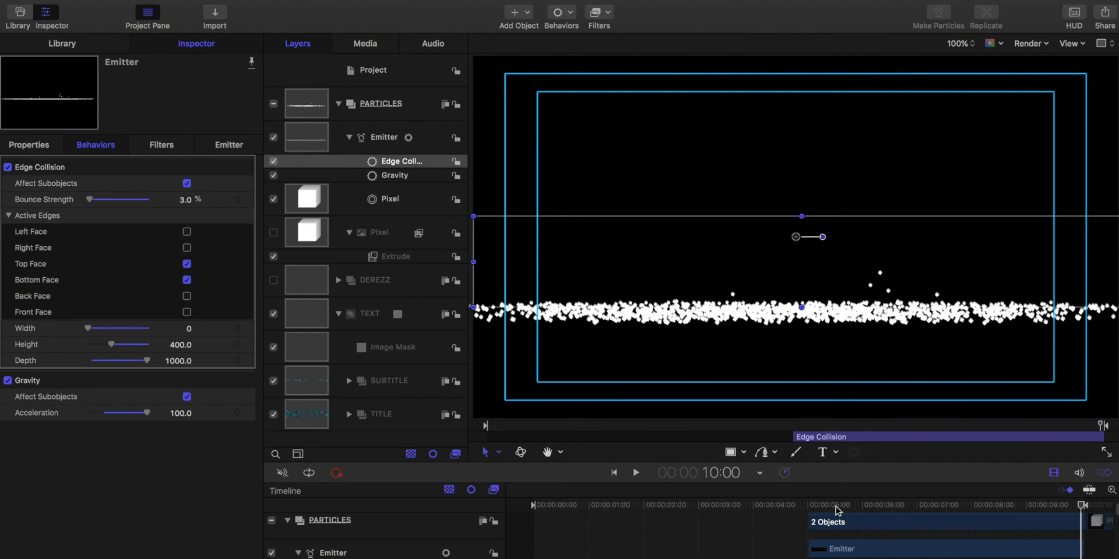
pyautogui.click(615, 474)
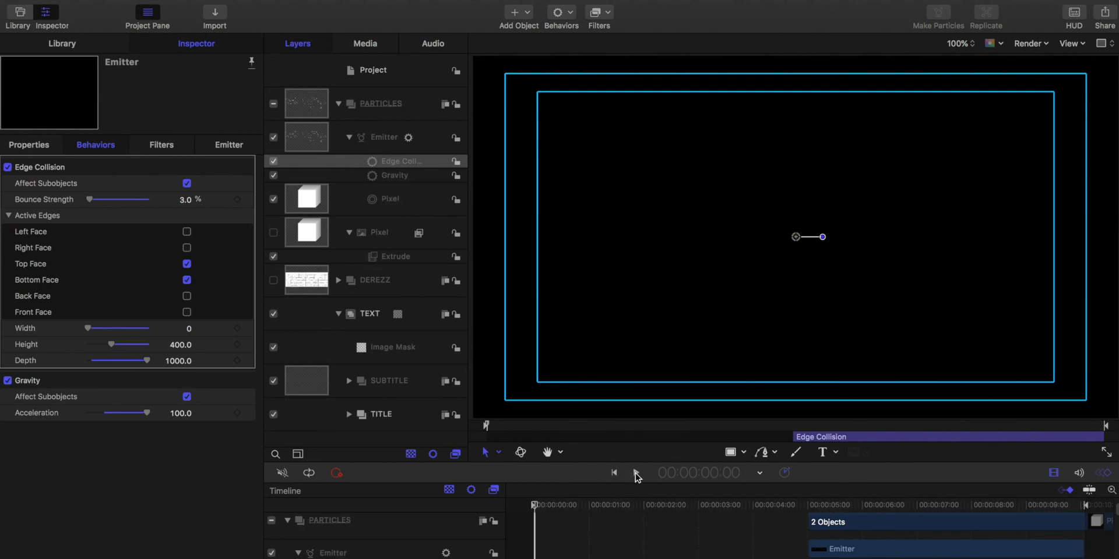
pyautogui.click(636, 473)
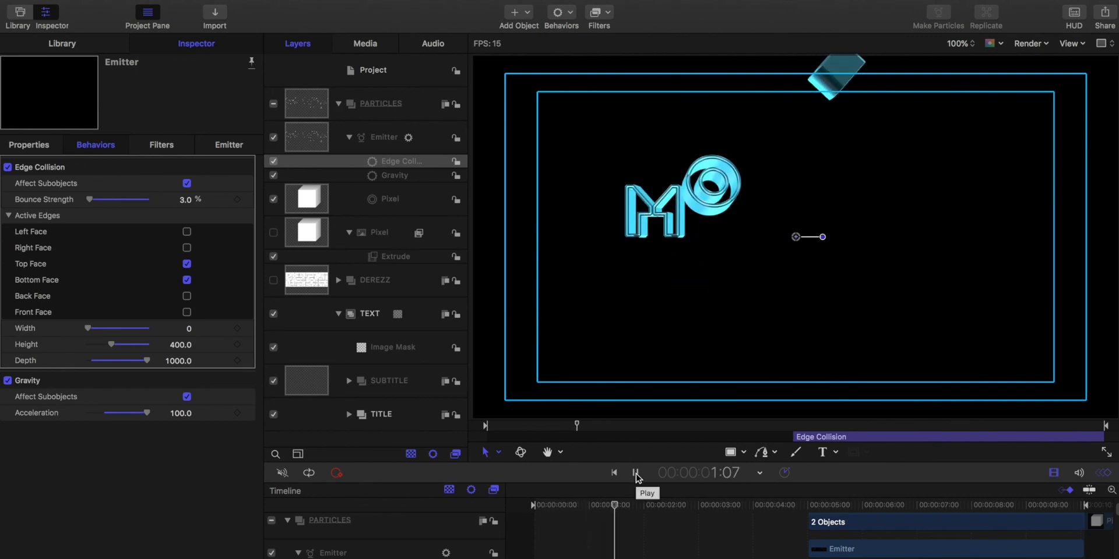